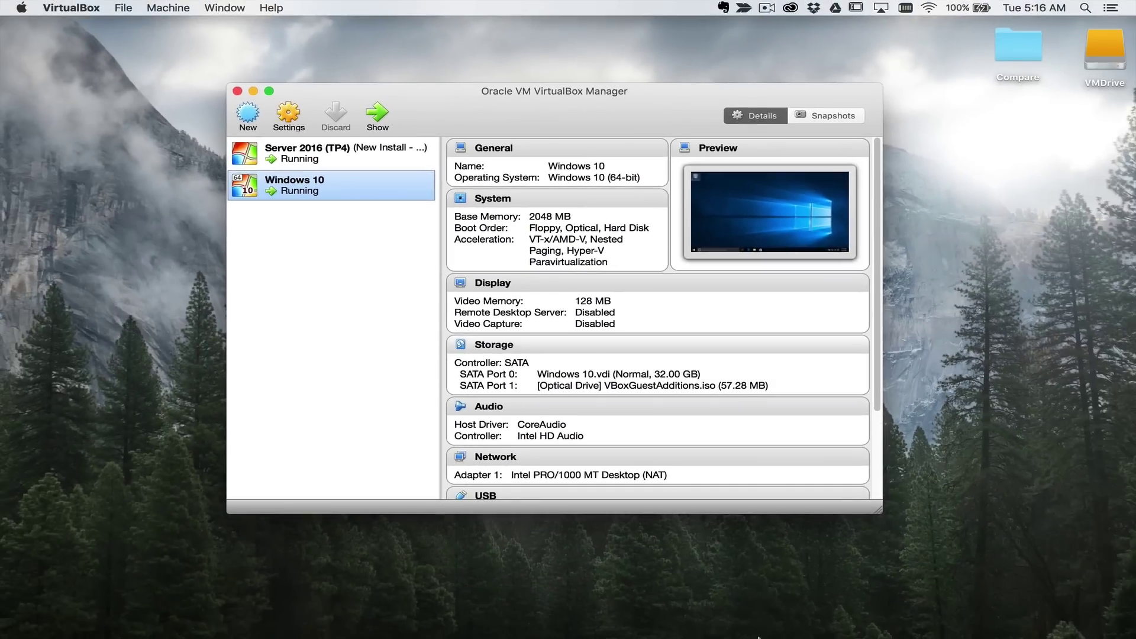
Bring the running Windows 10 [Running] VM window to the front from the dock
left_click(764, 632)
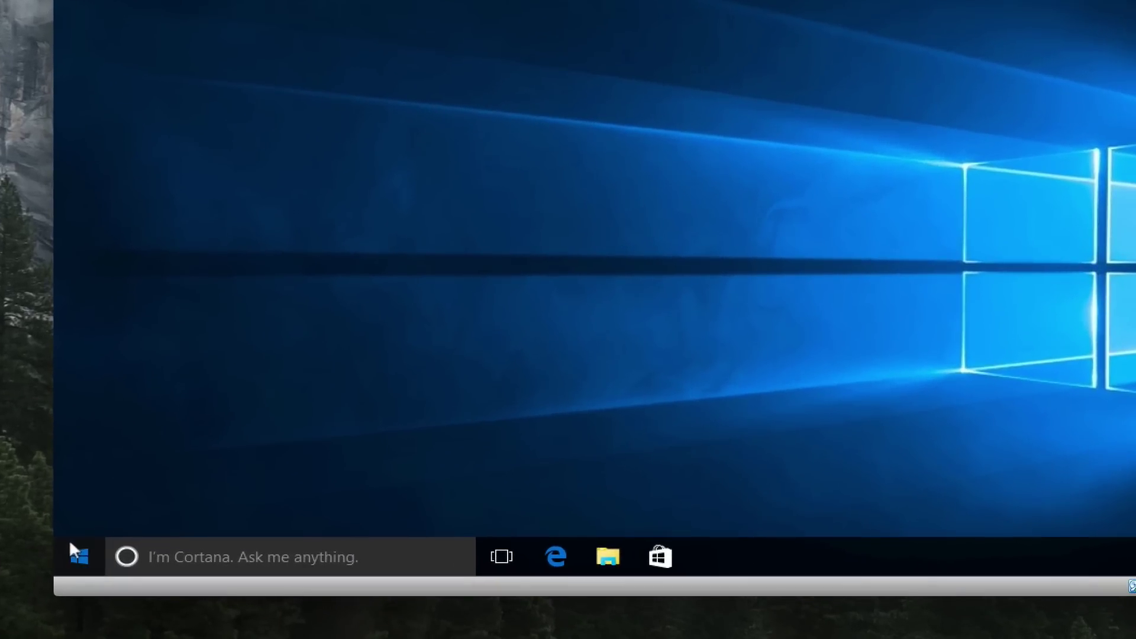
Try joining the PC to the domain 'testdomain', then cancel when it isn't found
left_click(107, 561)
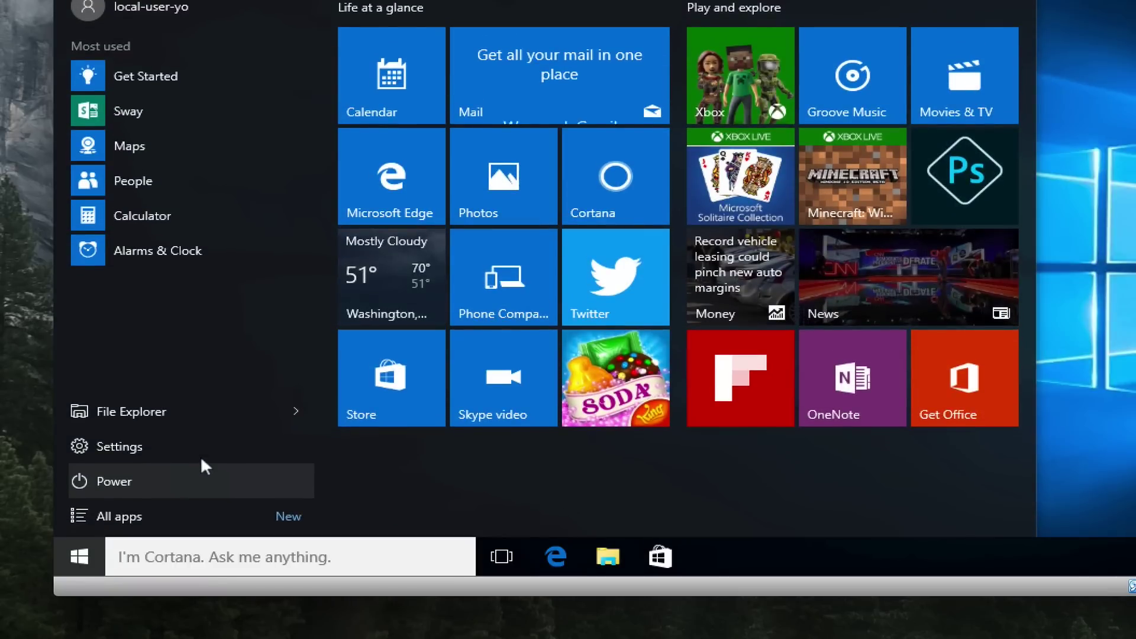
type("domain")
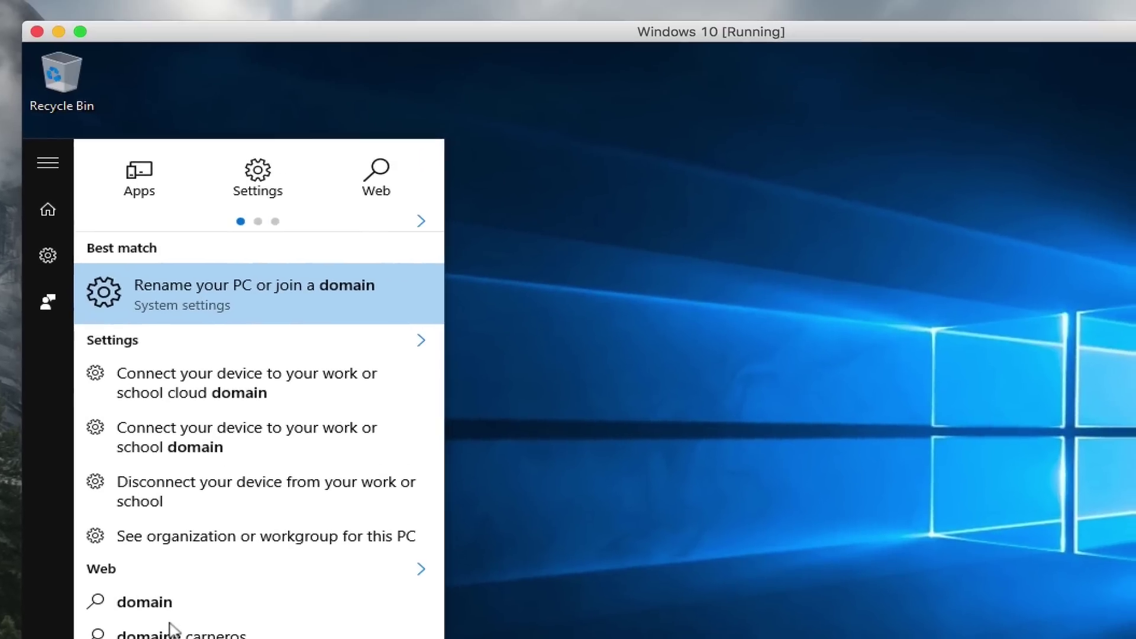
key("Return")
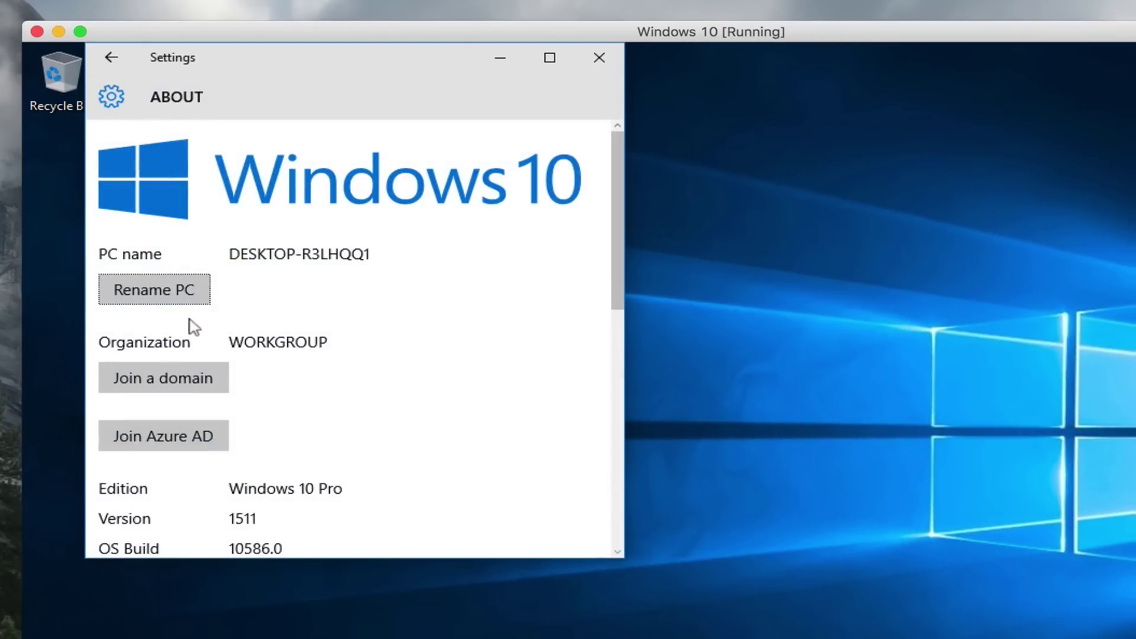
left_click(122, 378)
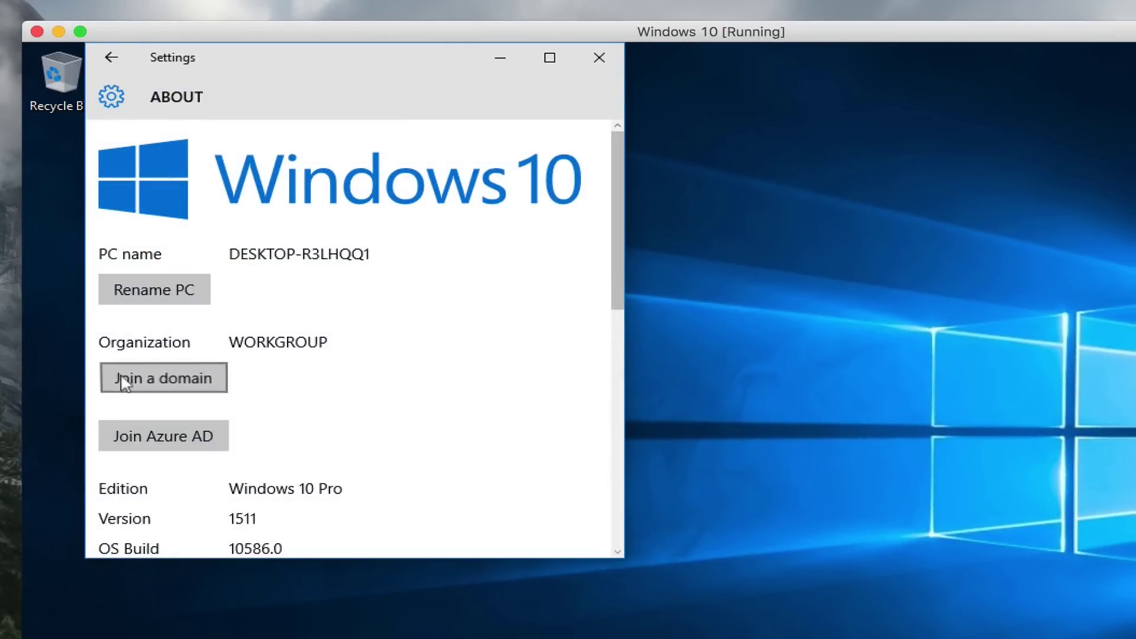
type("tes")
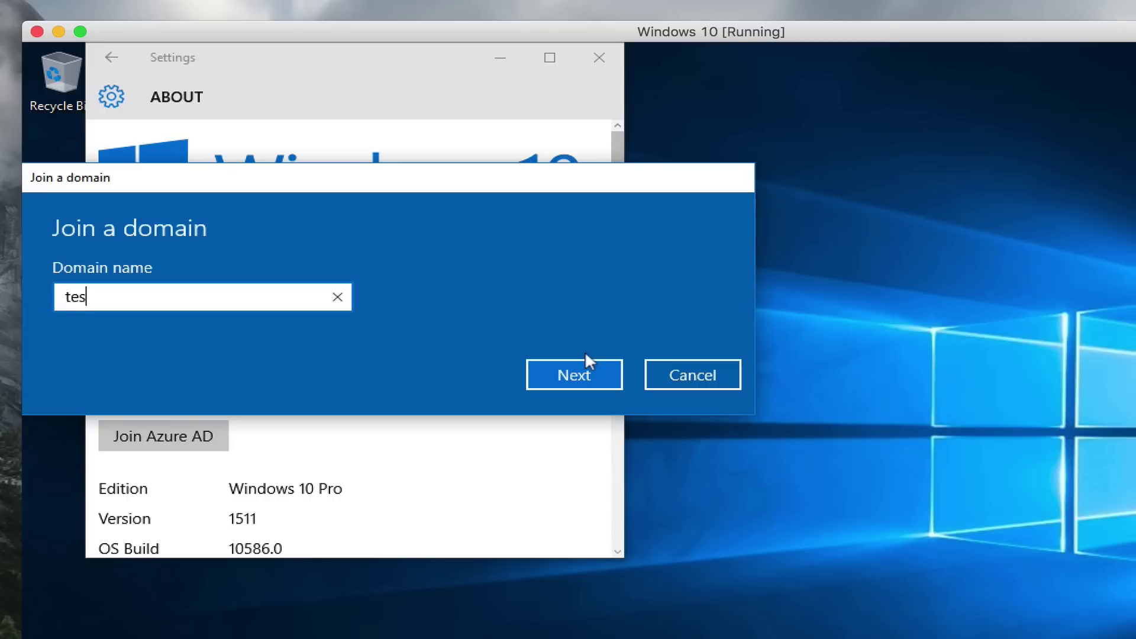
type("tdomain")
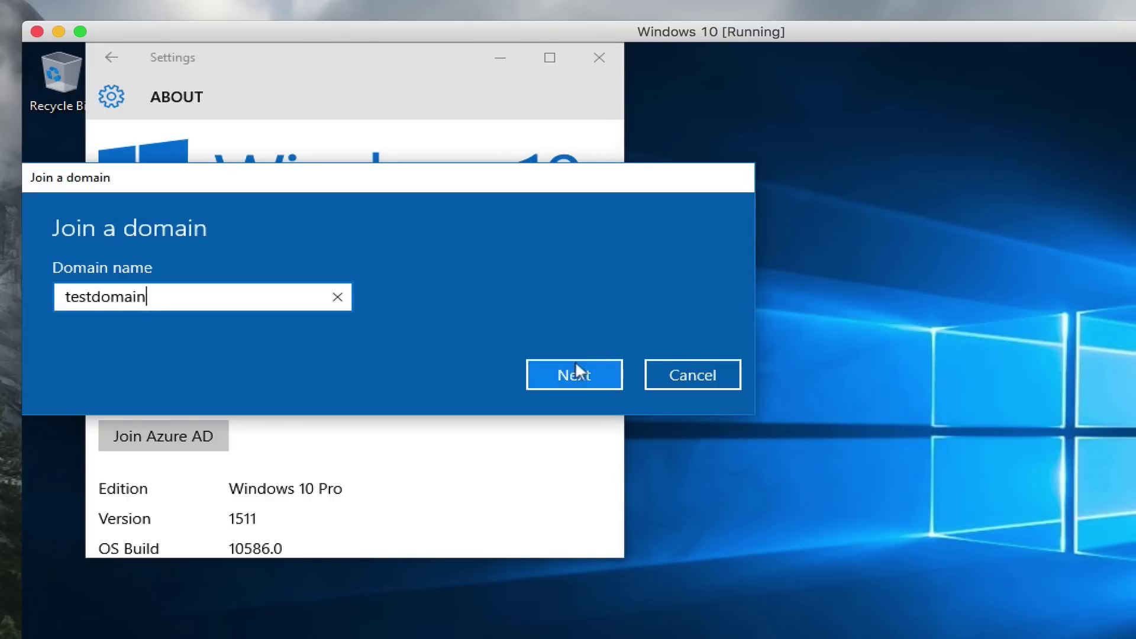
left_click(576, 366)
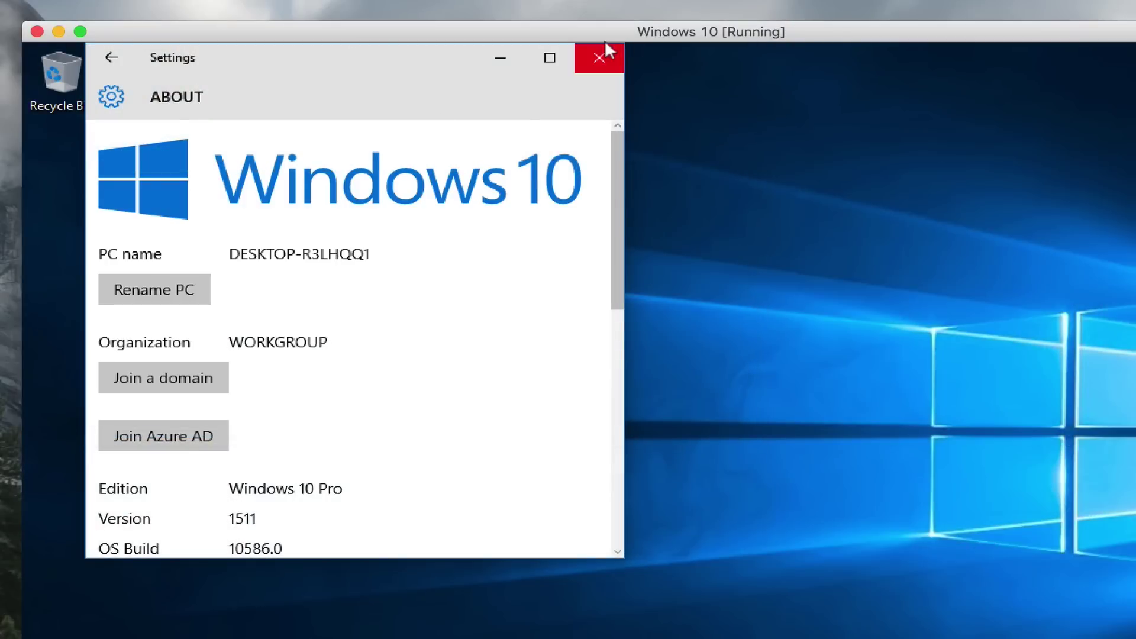
left_click(607, 50)
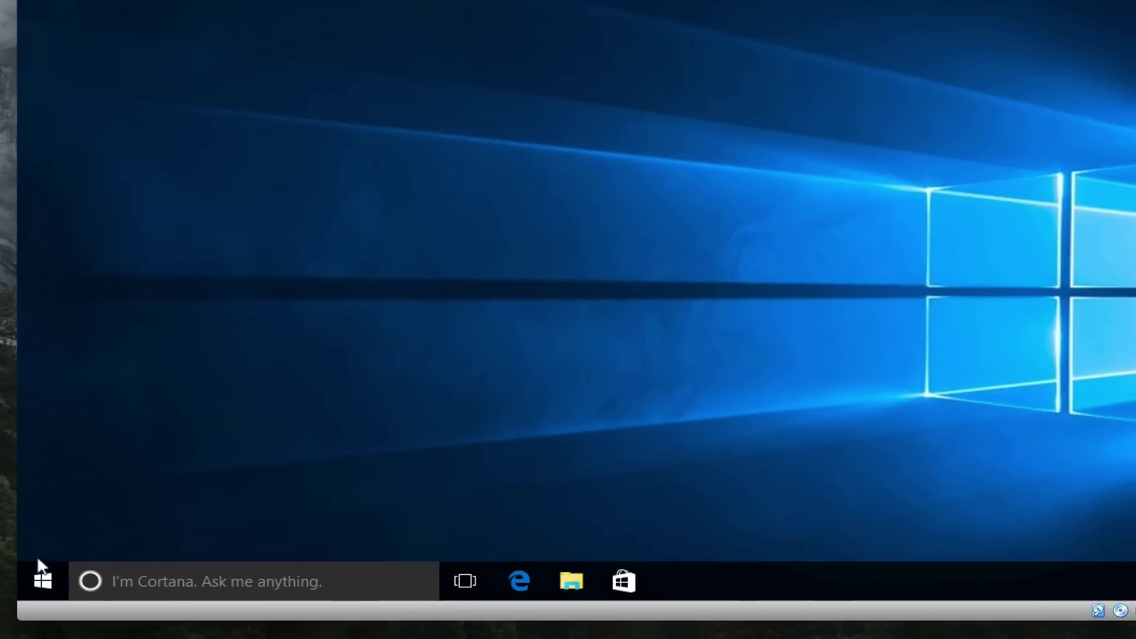
Open Command Prompt and run ipconfig, showing only the 169.254.150.56 autoconfiguration address
left_click(46, 559)
type("cmd")
key("Return")
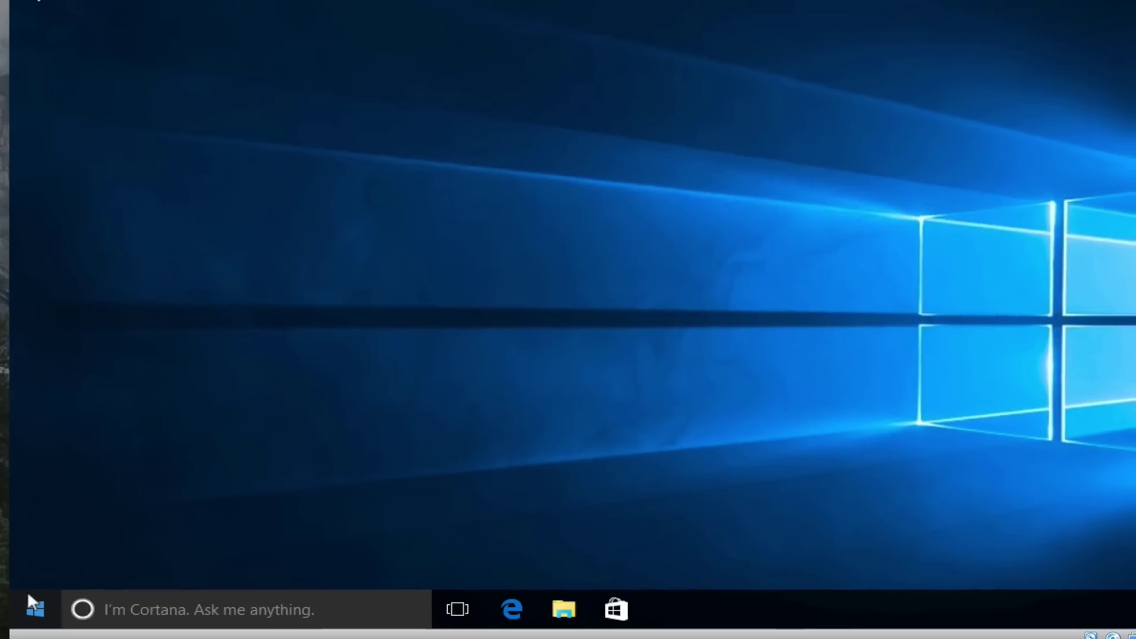
type("ipconfig")
key("Return")
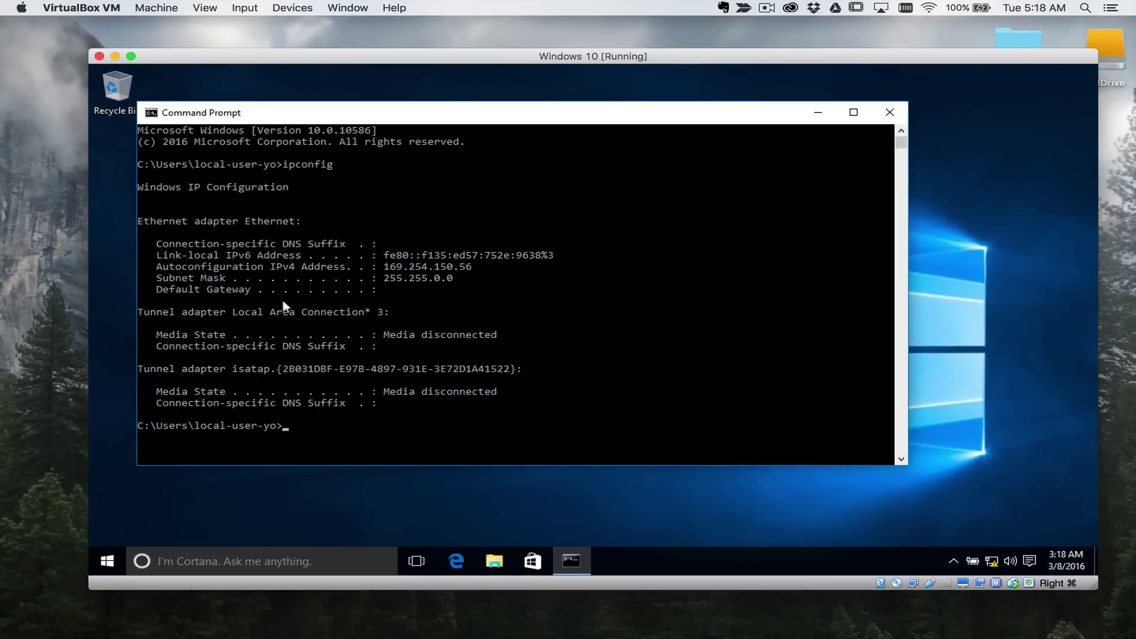
Check that the Server 2016 VM's network adapter uses NatNetwork
left_click(705, 621)
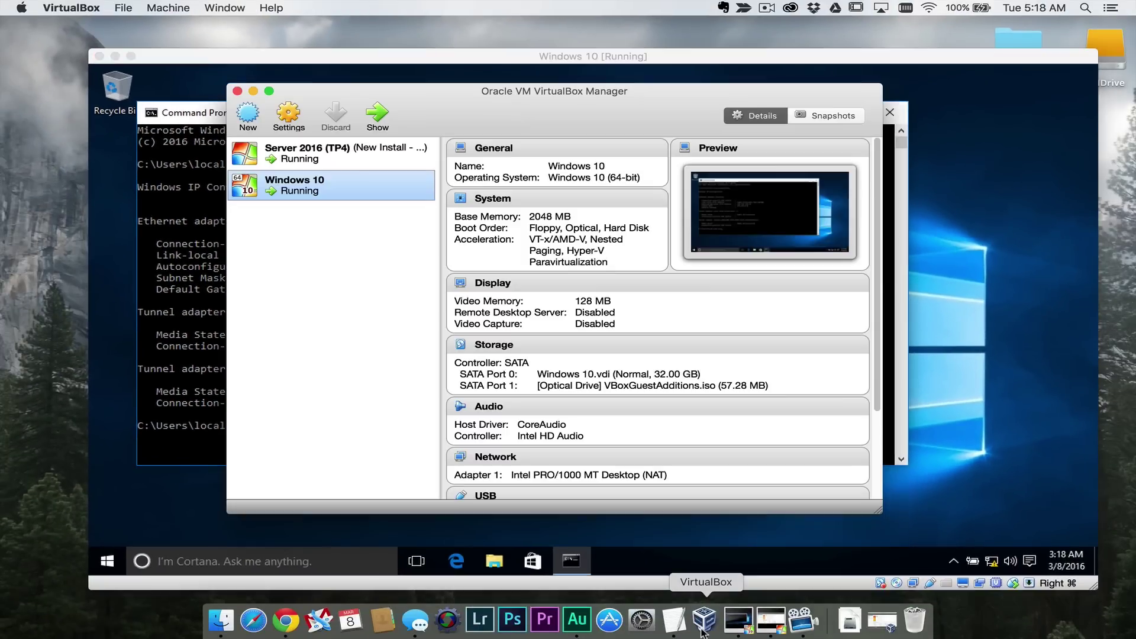
left_click(302, 153)
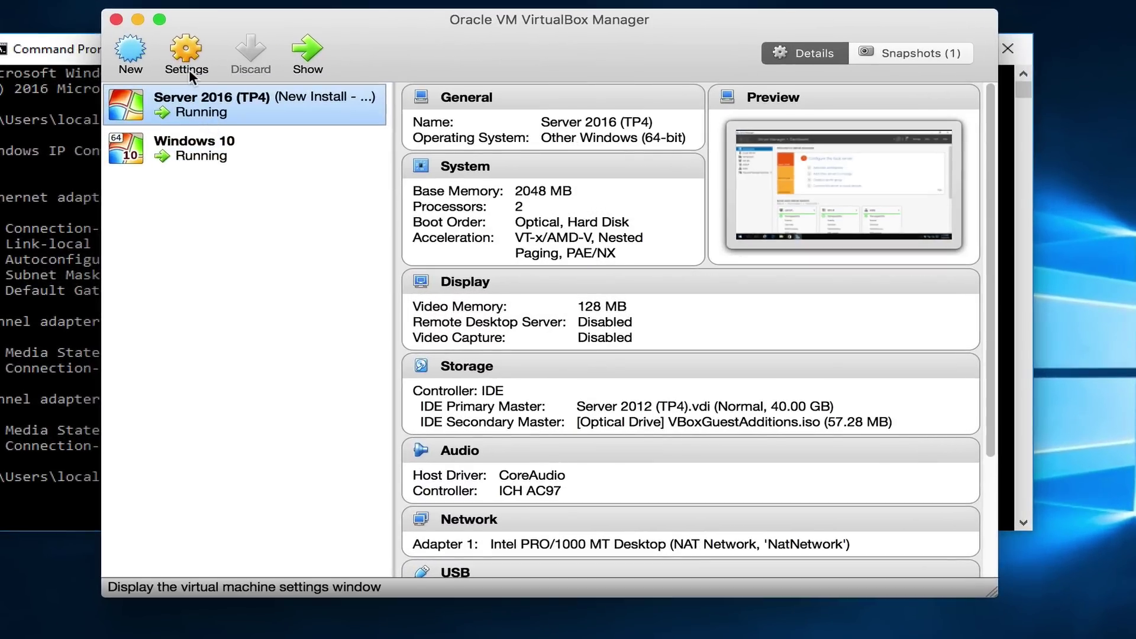
left_click(289, 116)
left_click(531, 112)
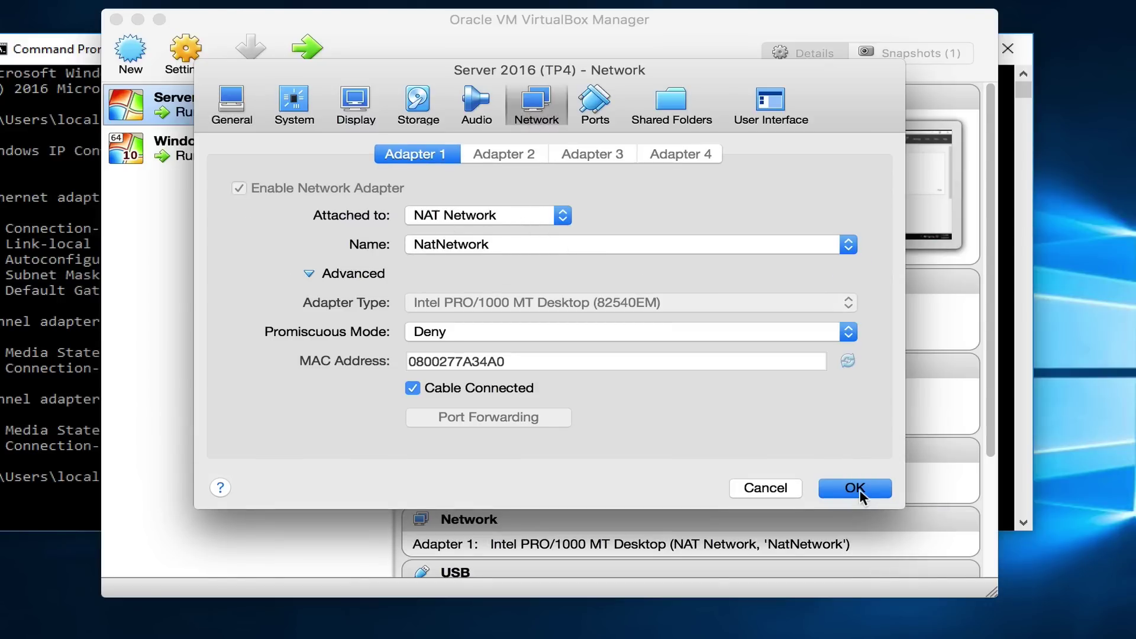
left_click(856, 489)
Attach the Windows 10 VM's network adapter to NAT Network and save
left_click(237, 152)
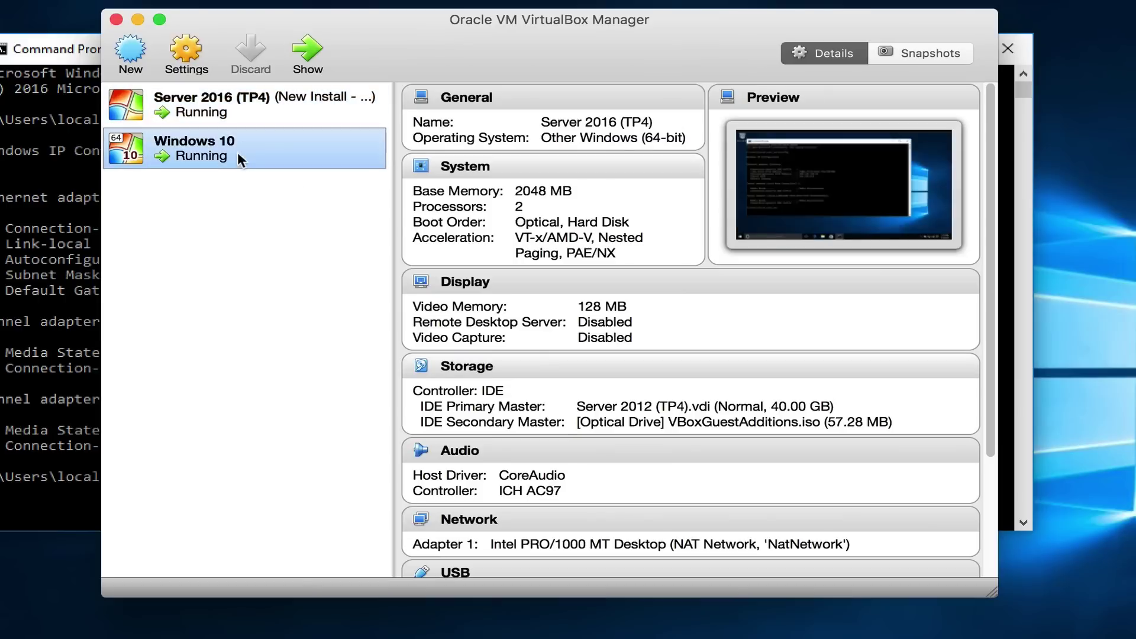
left_click(197, 46)
left_click(536, 103)
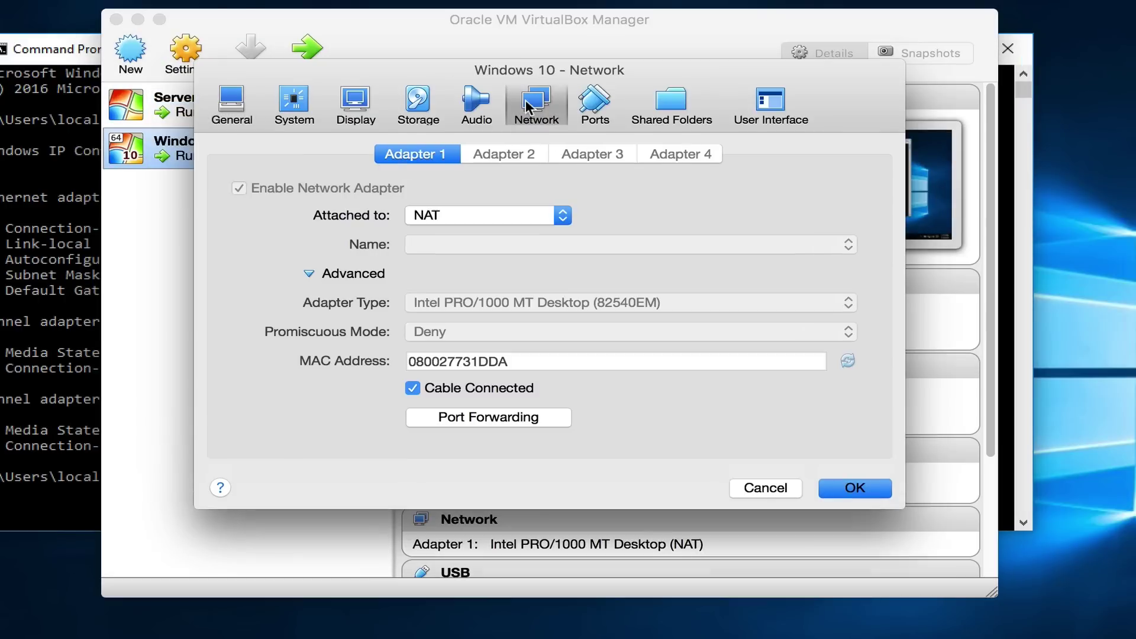
left_click(477, 215)
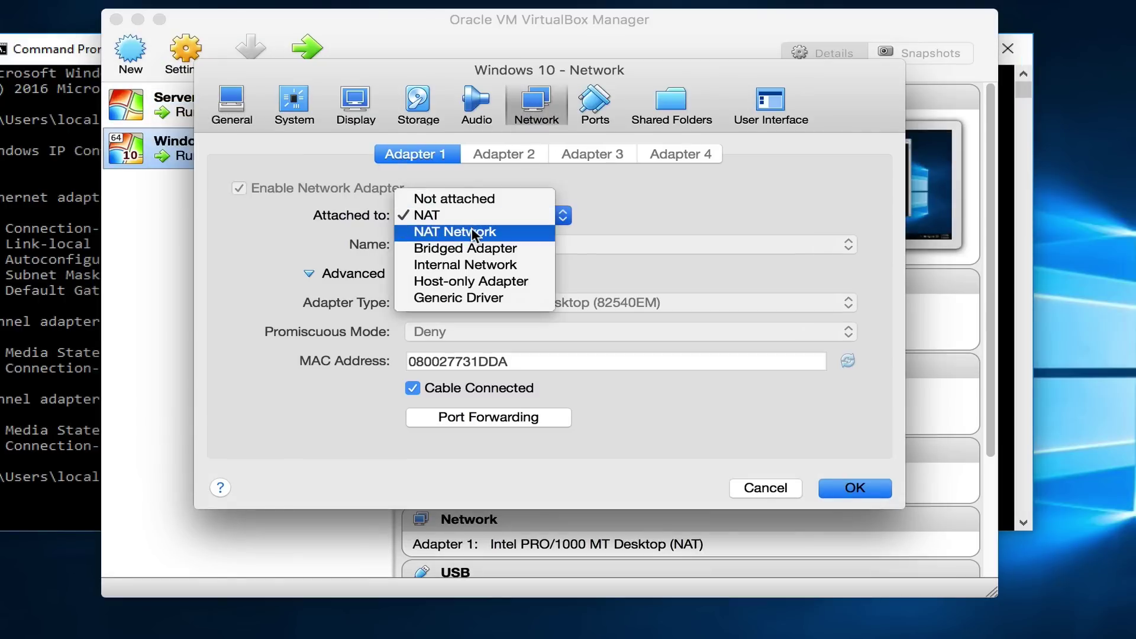
left_click(471, 230)
left_click(855, 489)
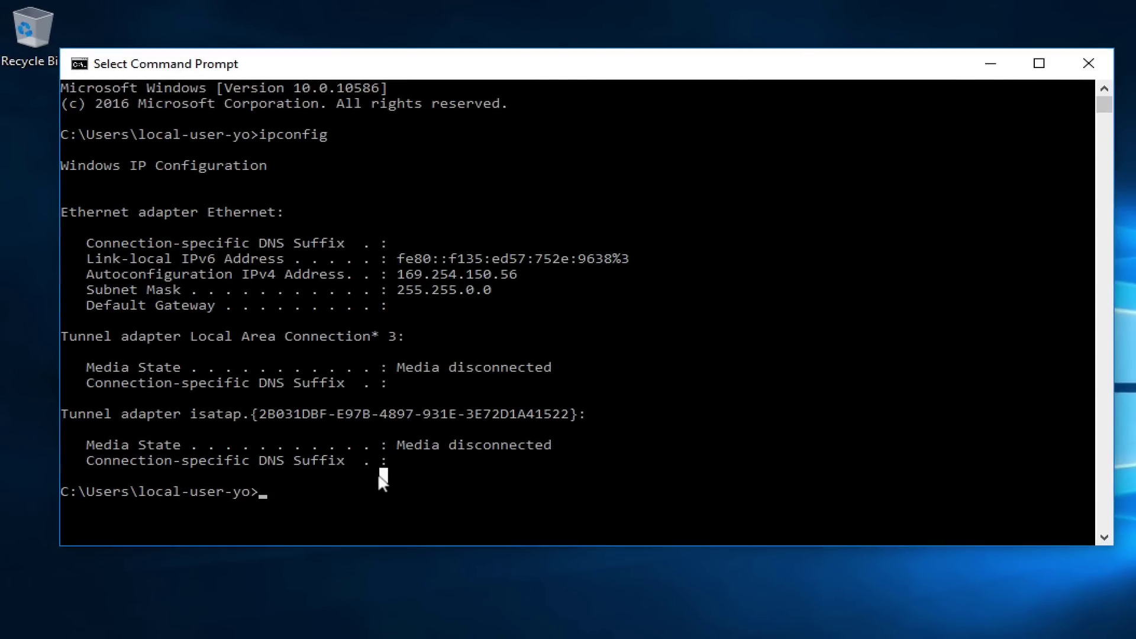
Renew the IP lease with ipconfig /renew and ping the server at 10.0.2.10
type("ipconfig")
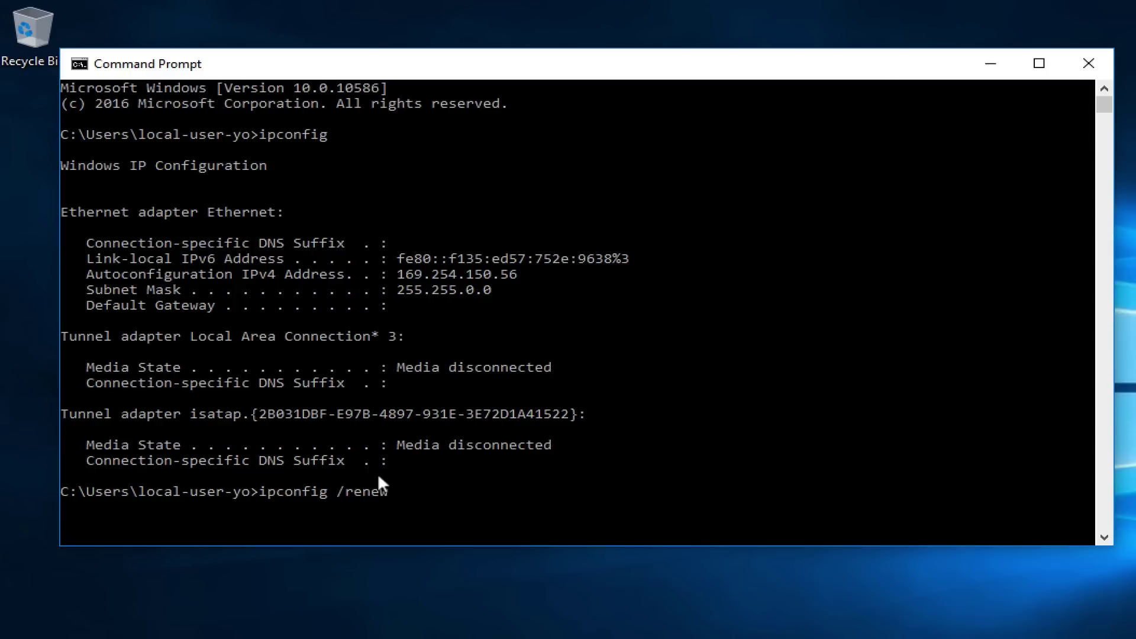
type(" /renew")
key("Return")
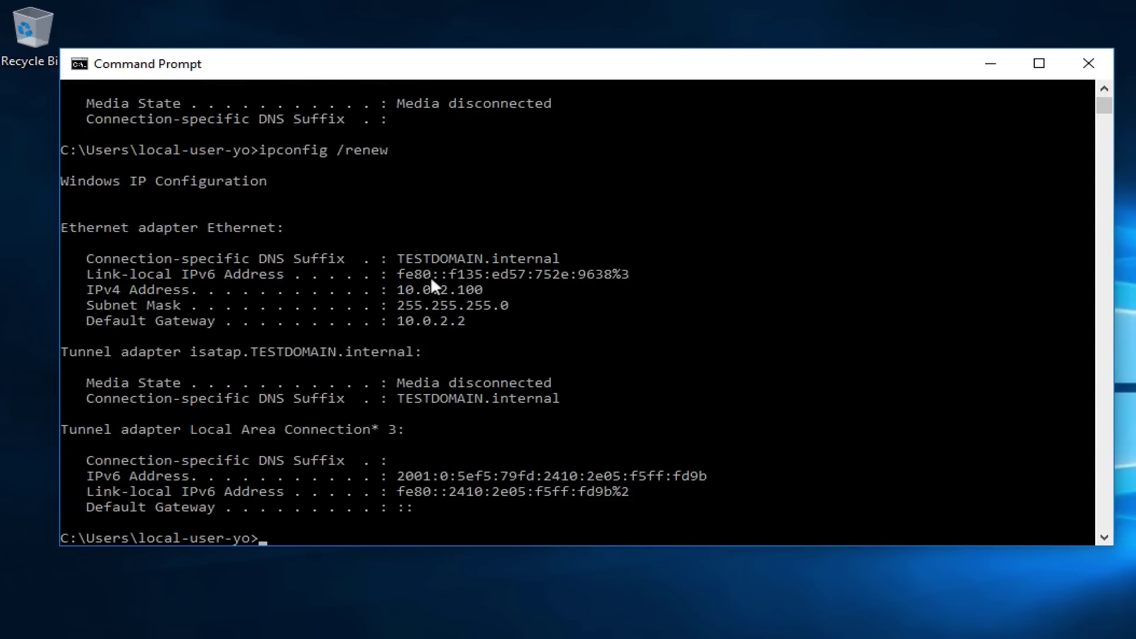
type("ping 10.0.2.10")
key("Return")
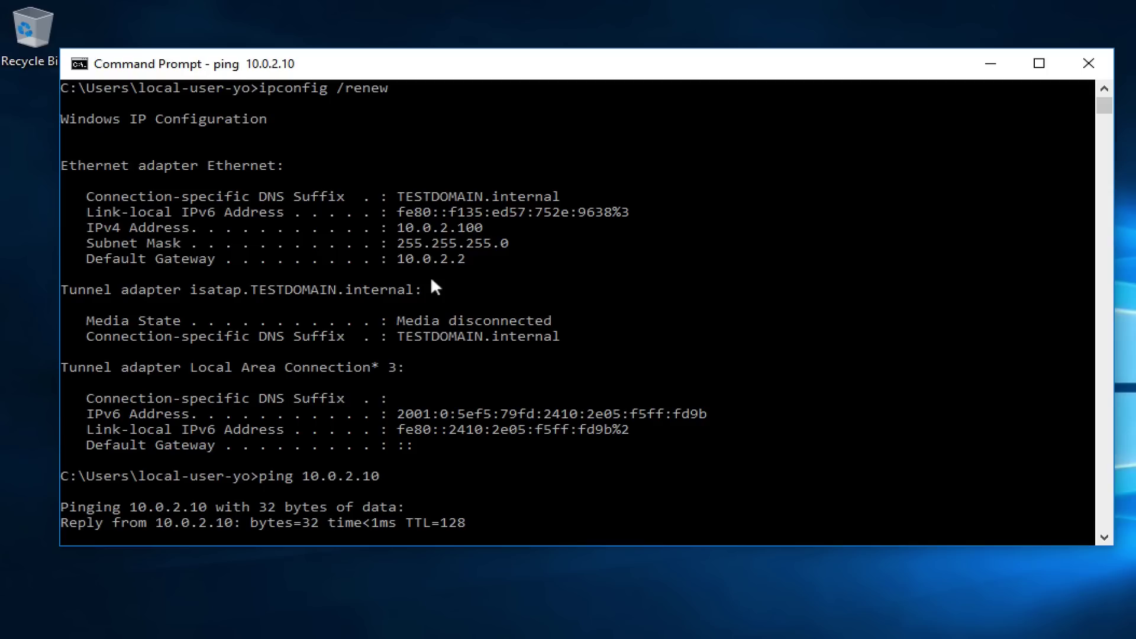
key("ctrl+c")
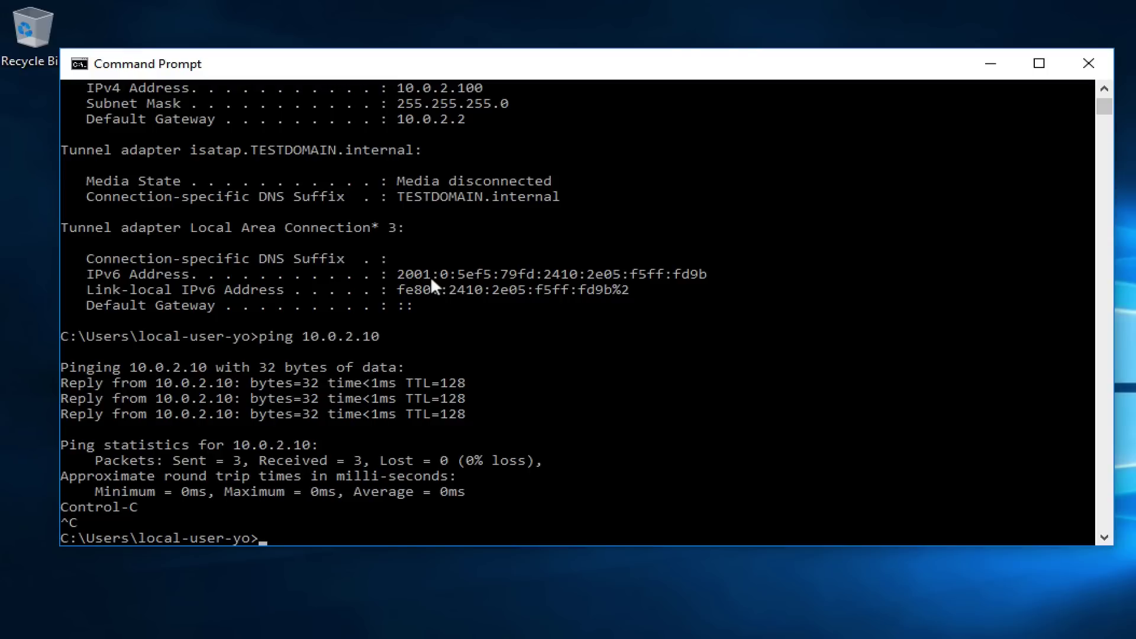
Ping adserver to confirm it resolves to 10.0.2.10, then close the console
type("ping adserver")
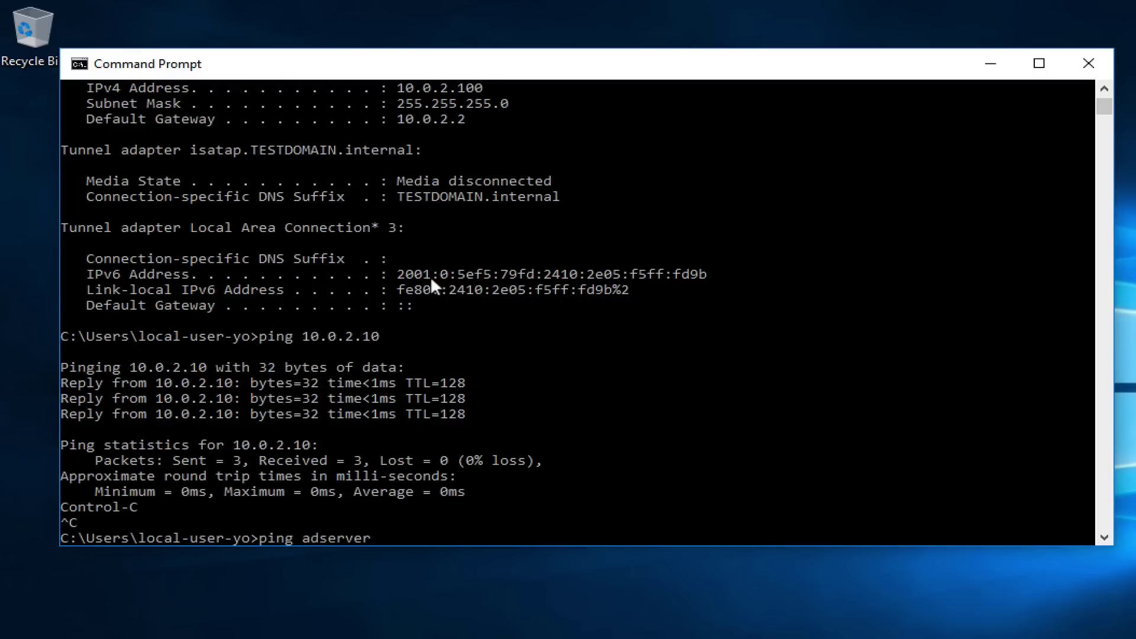
key("Return")
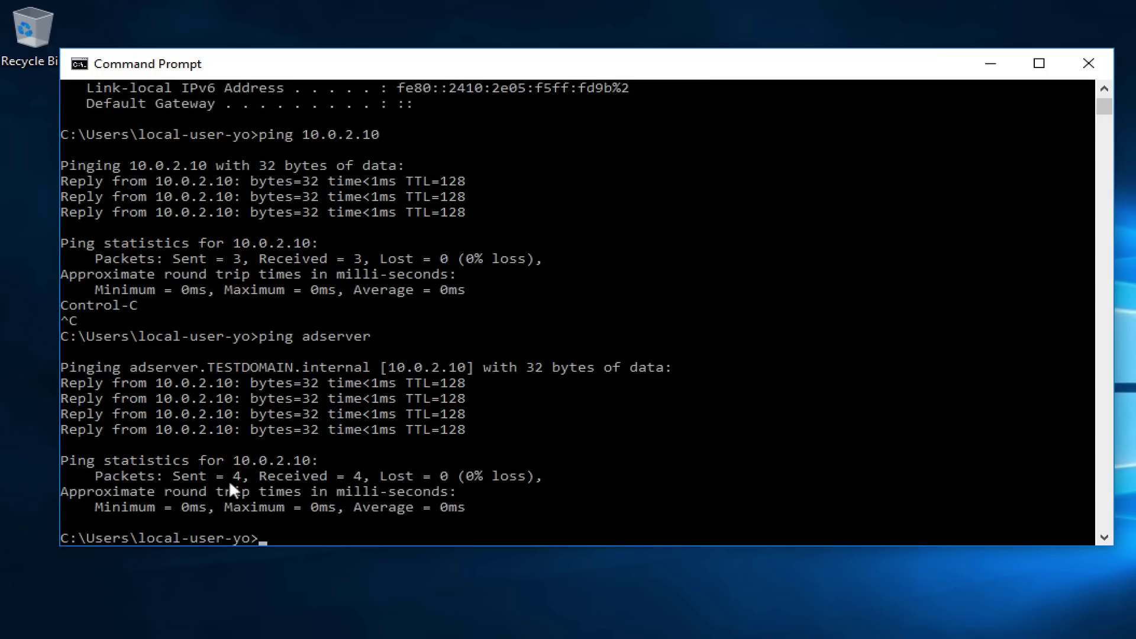
key("Return")
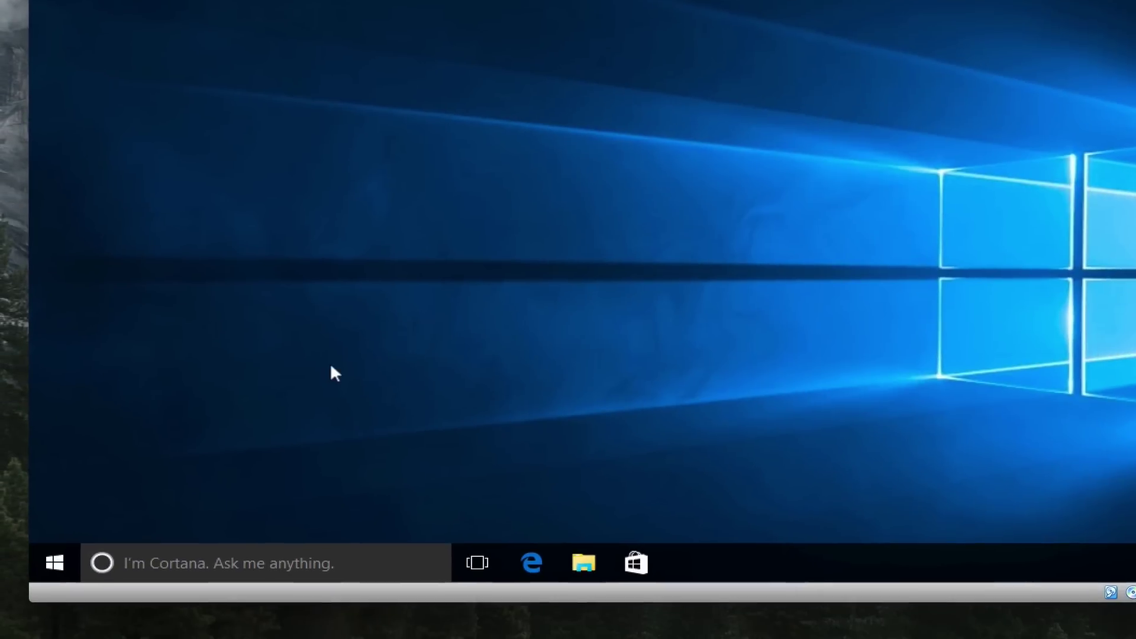
Search 'domain' from Start and open the About page showing DESKTOP-R3LHQQ1 in WORKGROUP
left_click(53, 544)
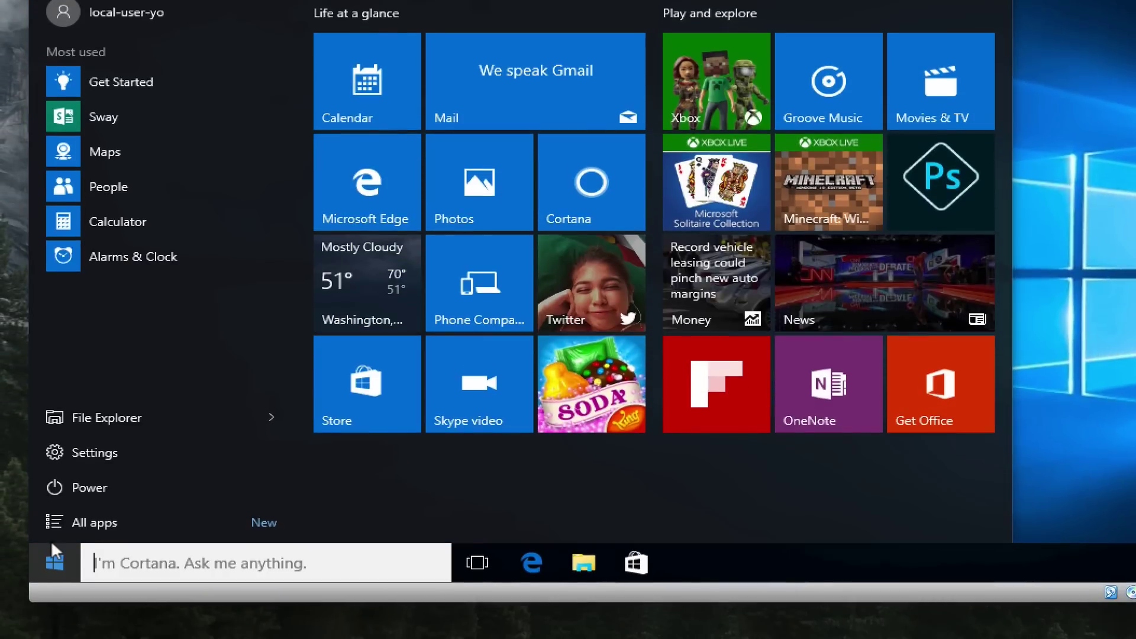
key("super+s")
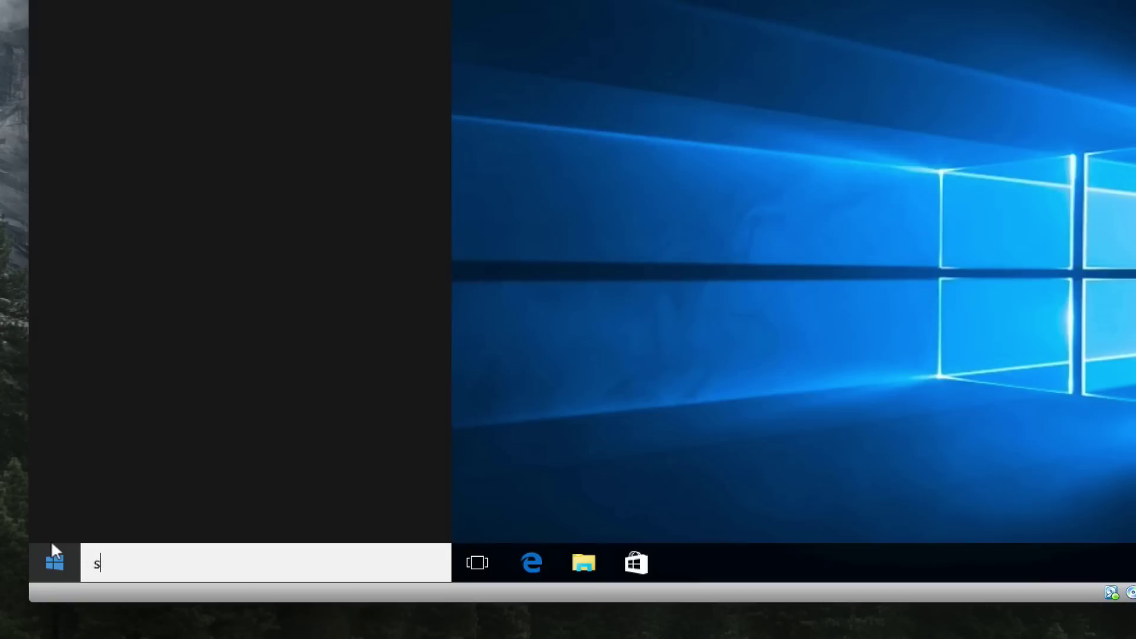
type("domain")
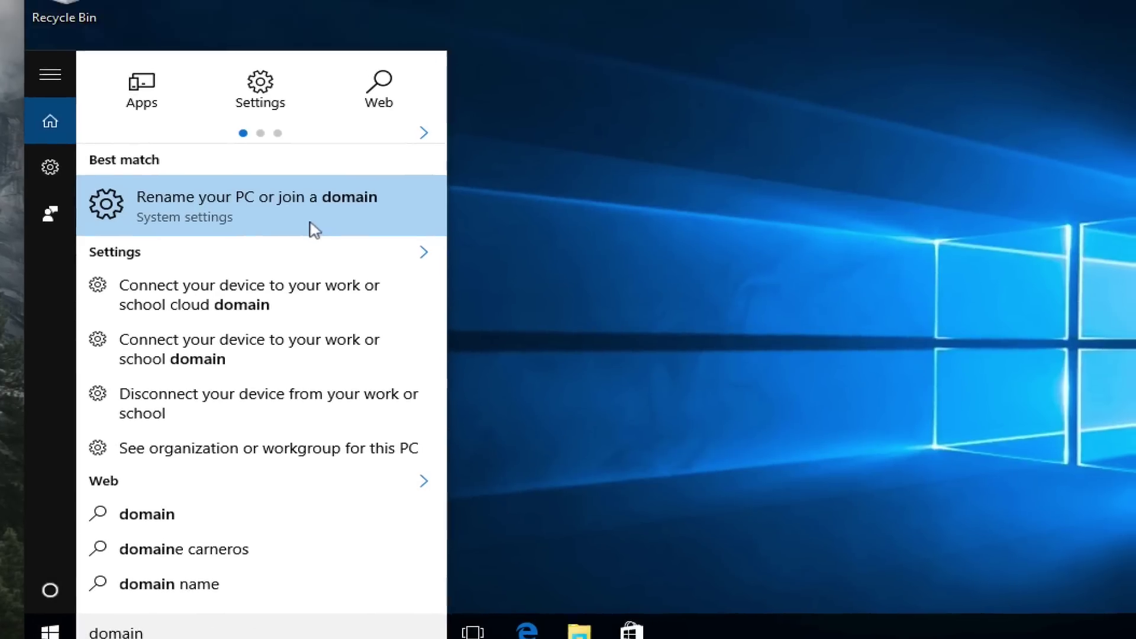
left_click(318, 158)
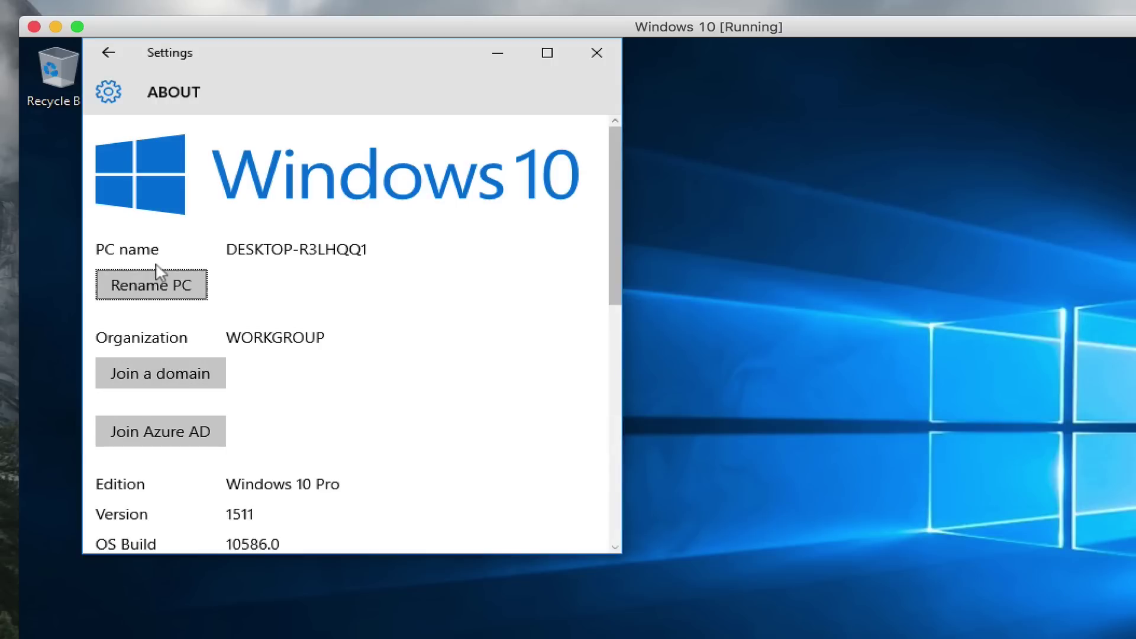
Enter testdomain as the domain to join and proceed to the credentials prompt
left_click(178, 382)
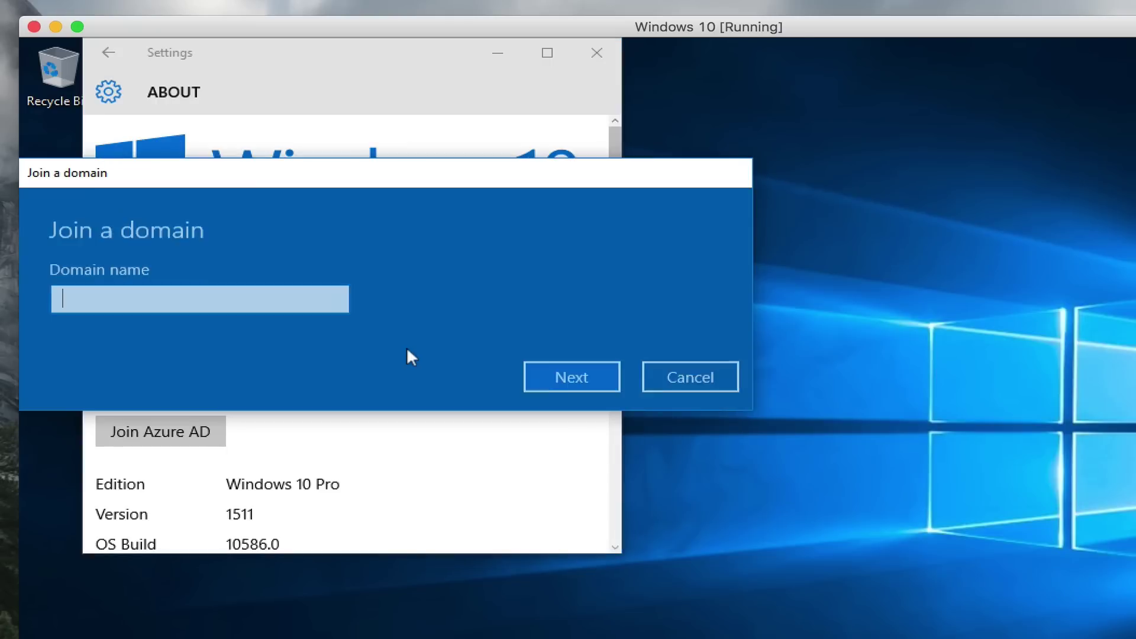
type("testdomain")
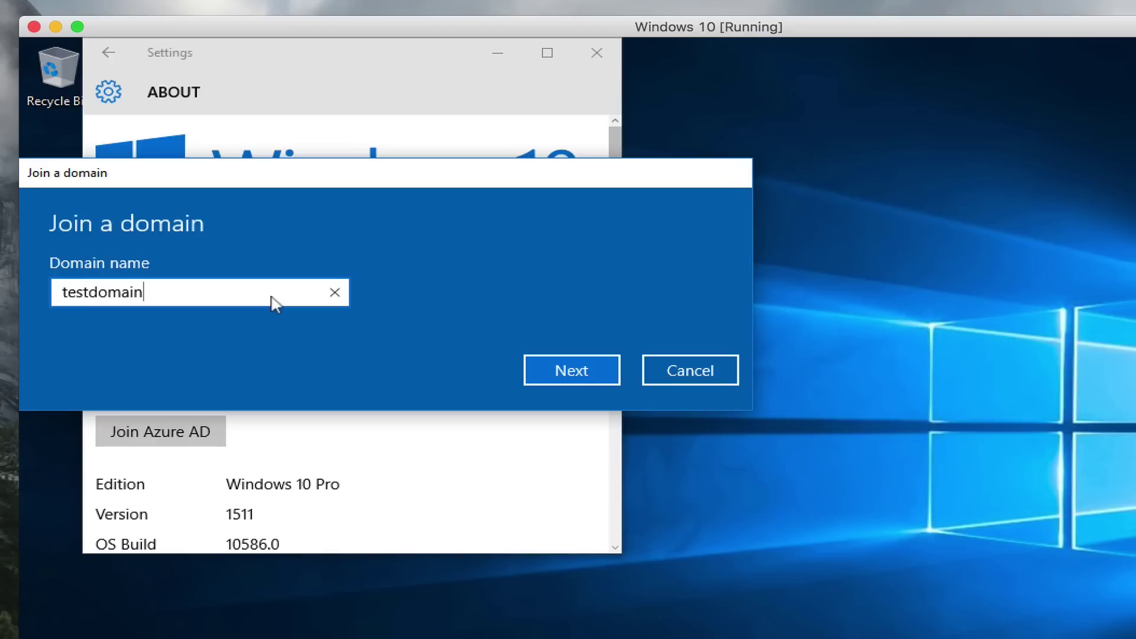
key("Return")
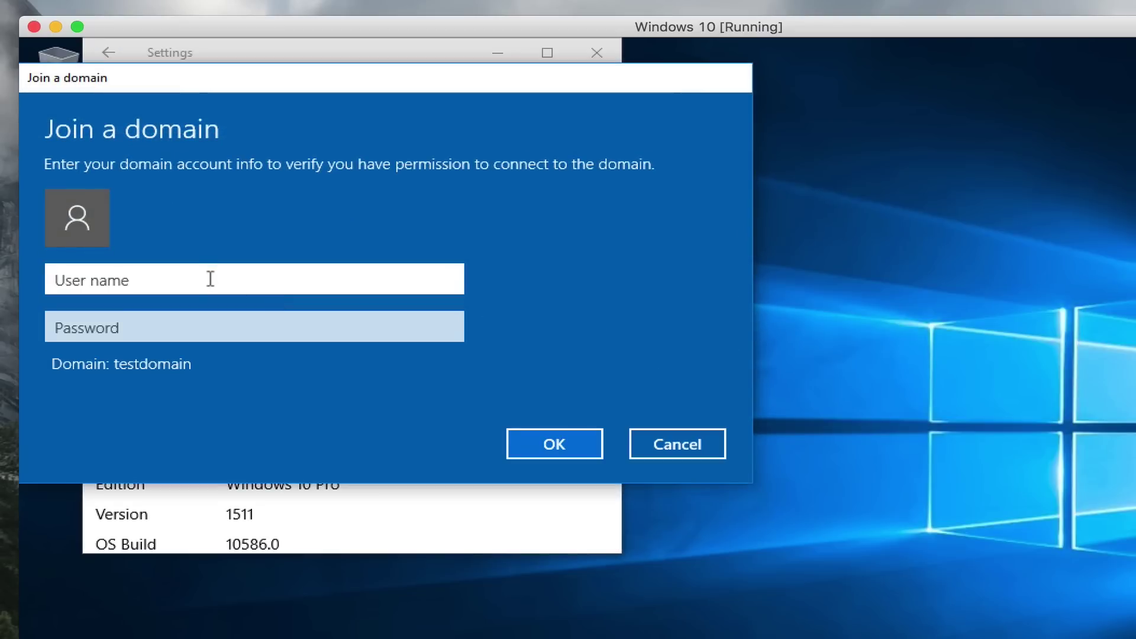
Authorize the testdomain join with the domain admin account and password, skip adding an account, and restart
type("cdavis")
key("Tab")
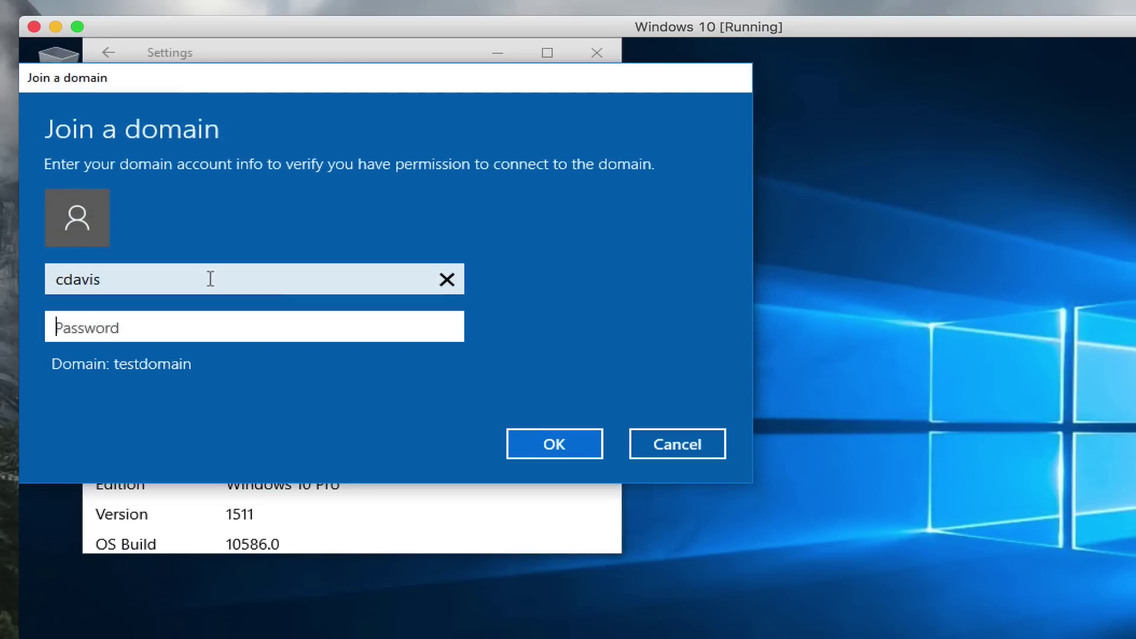
left_click(210, 279)
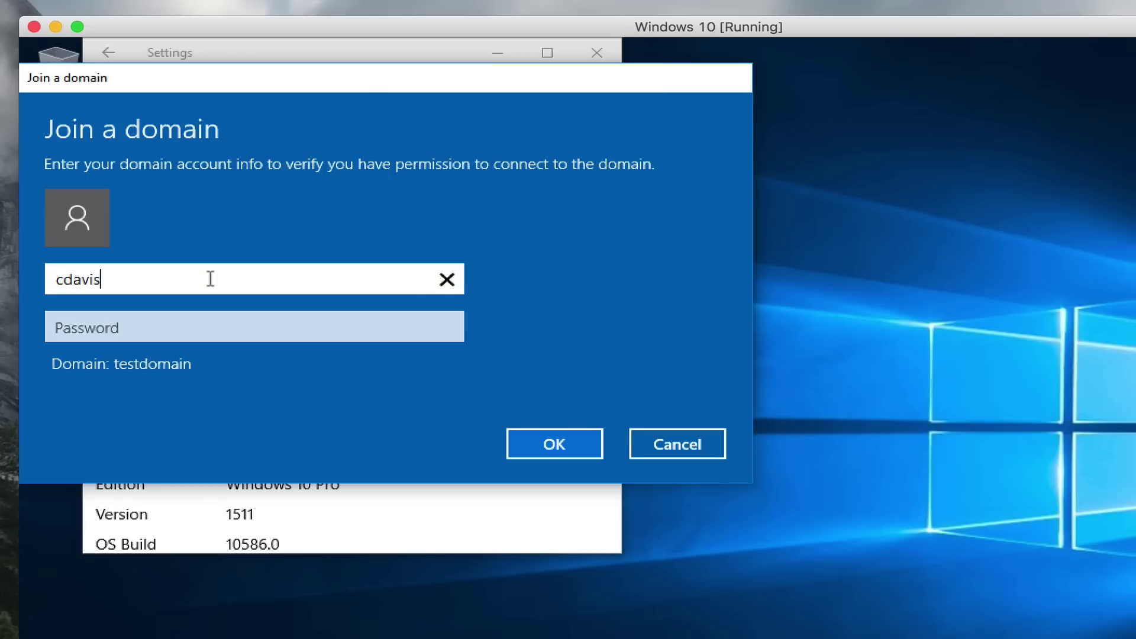
type(".admin")
key("Tab")
type("****")
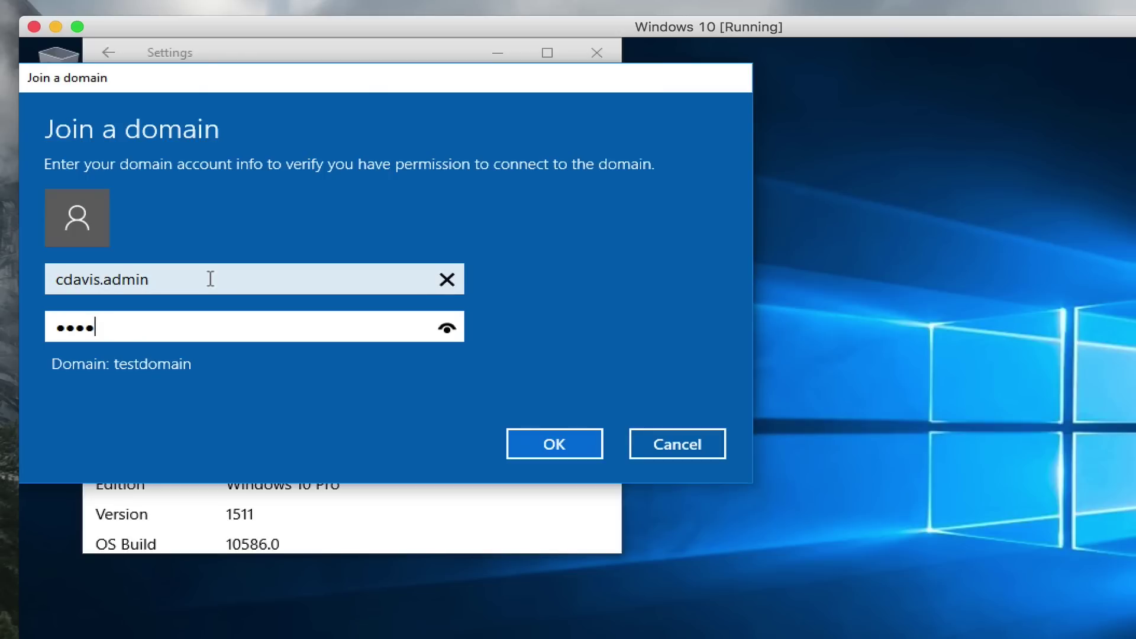
type("****")
key("Return")
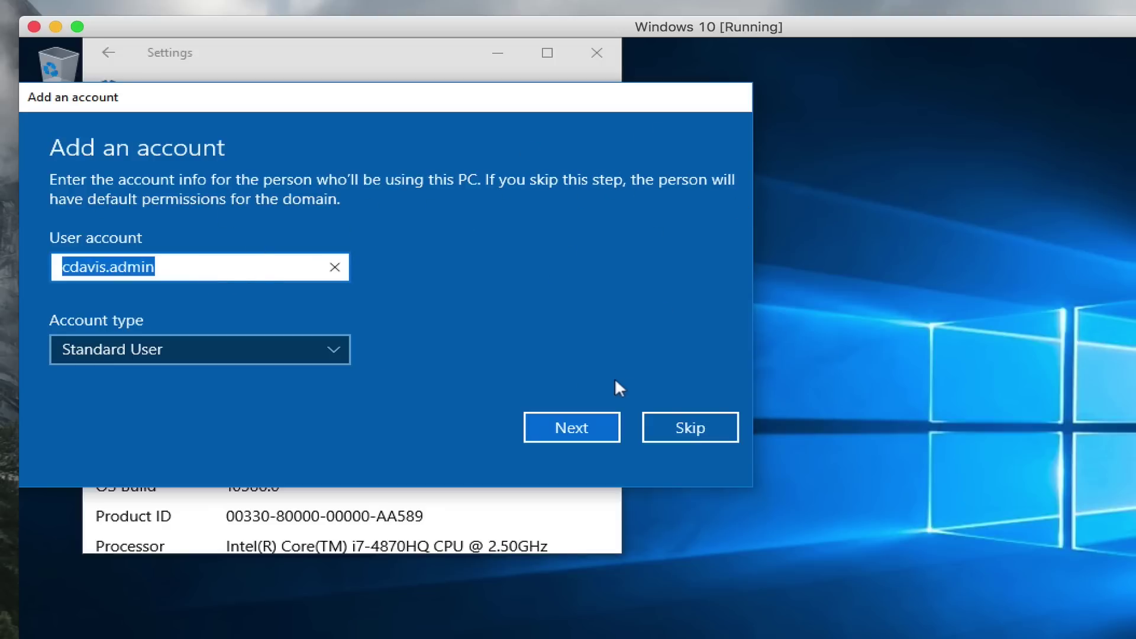
left_click(694, 422)
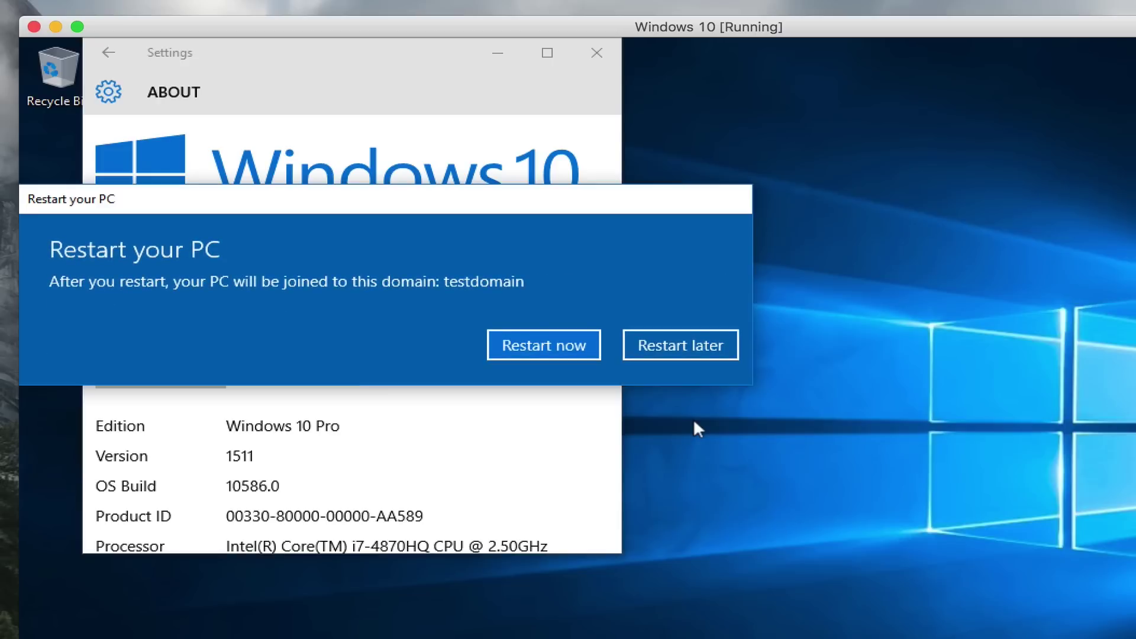
left_click(559, 343)
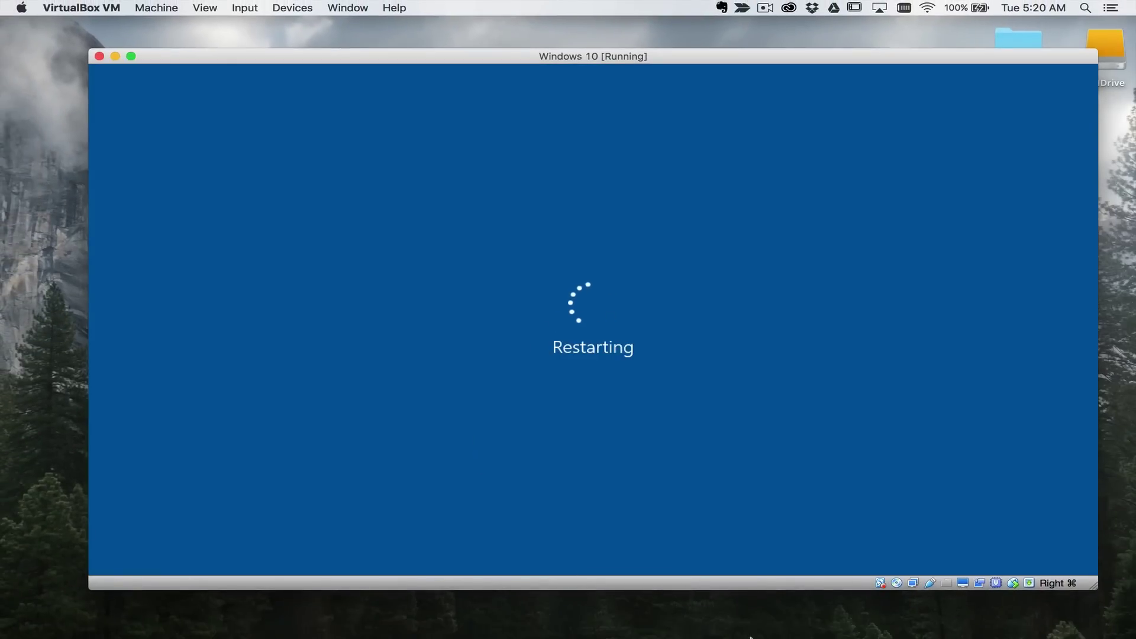
On Server 2016, open Active Directory Users and Computers and find DESKTOP-R3LHQQ1 under Computers
mouse_move(750, 634)
left_click(771, 622)
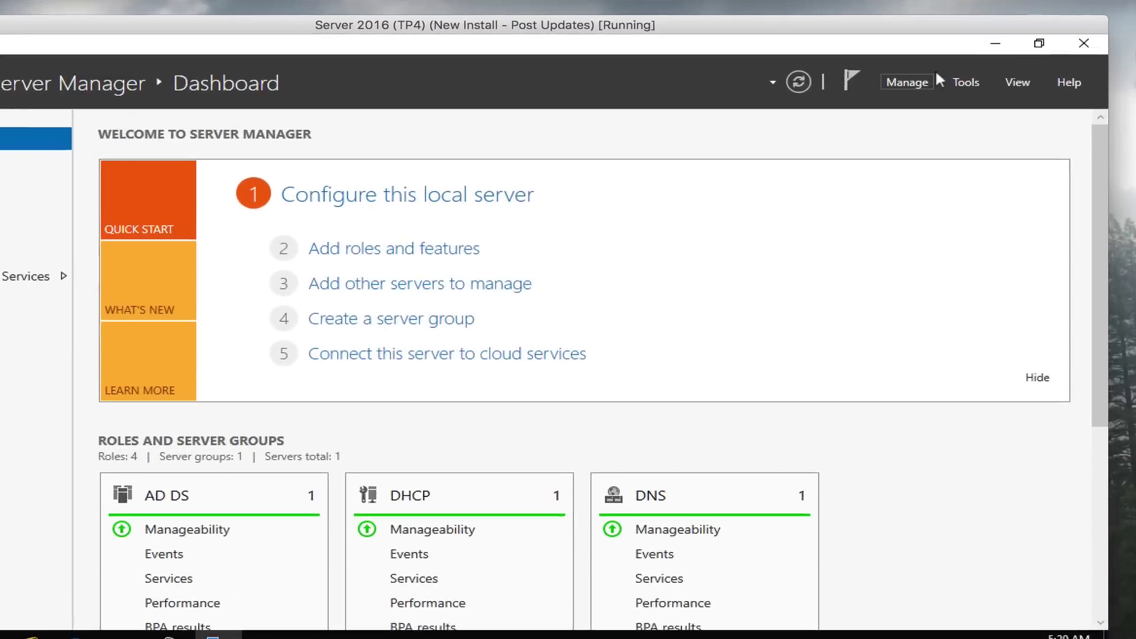
left_click(947, 83)
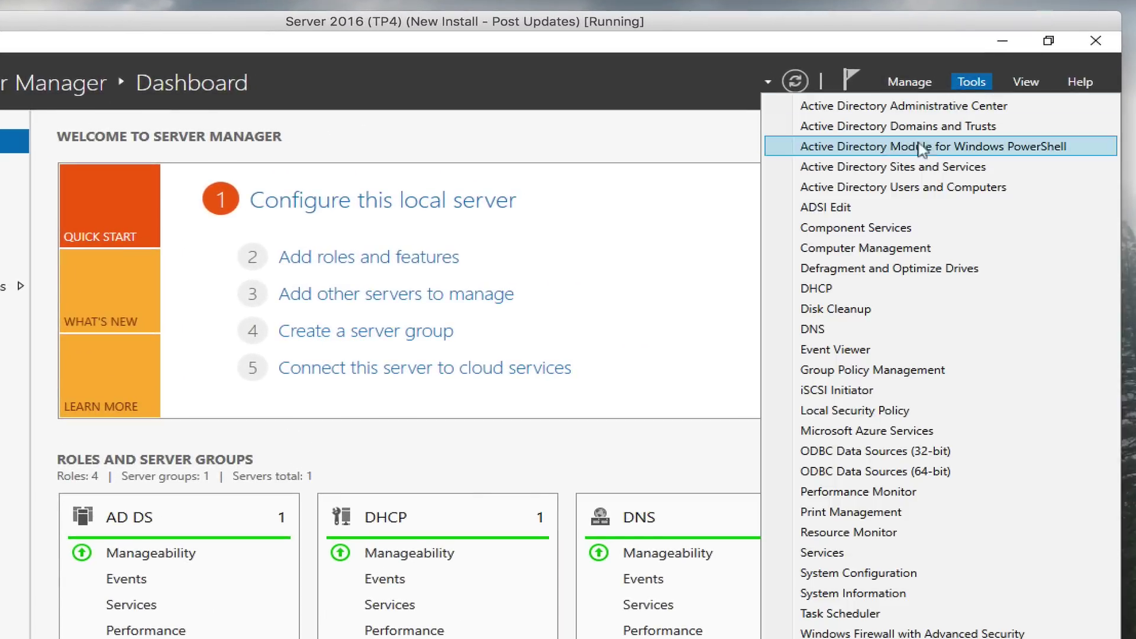
left_click(918, 187)
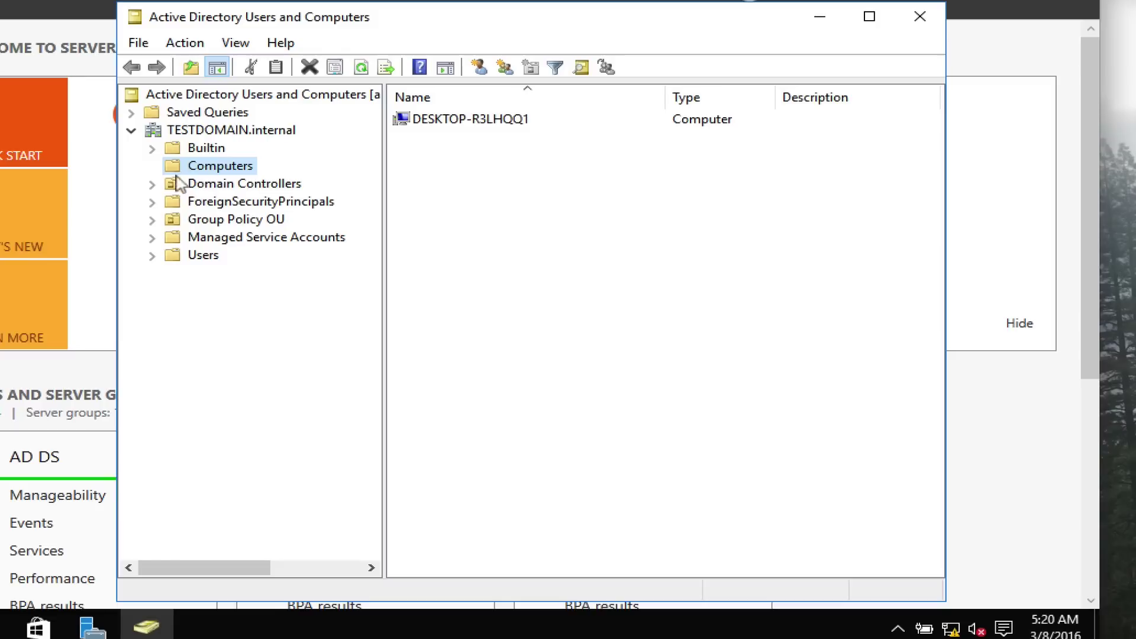
left_click(439, 120)
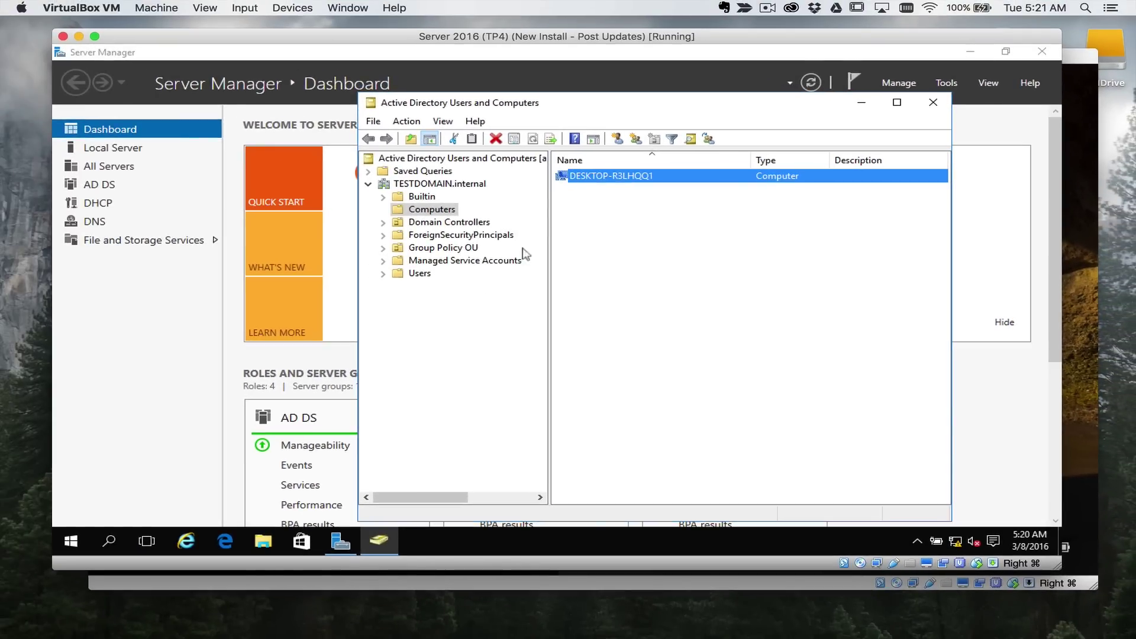
left_click(386, 585)
Sign in to the Windows 10 VM as a TESTDOMAIN domain user via Other user
left_click(495, 286)
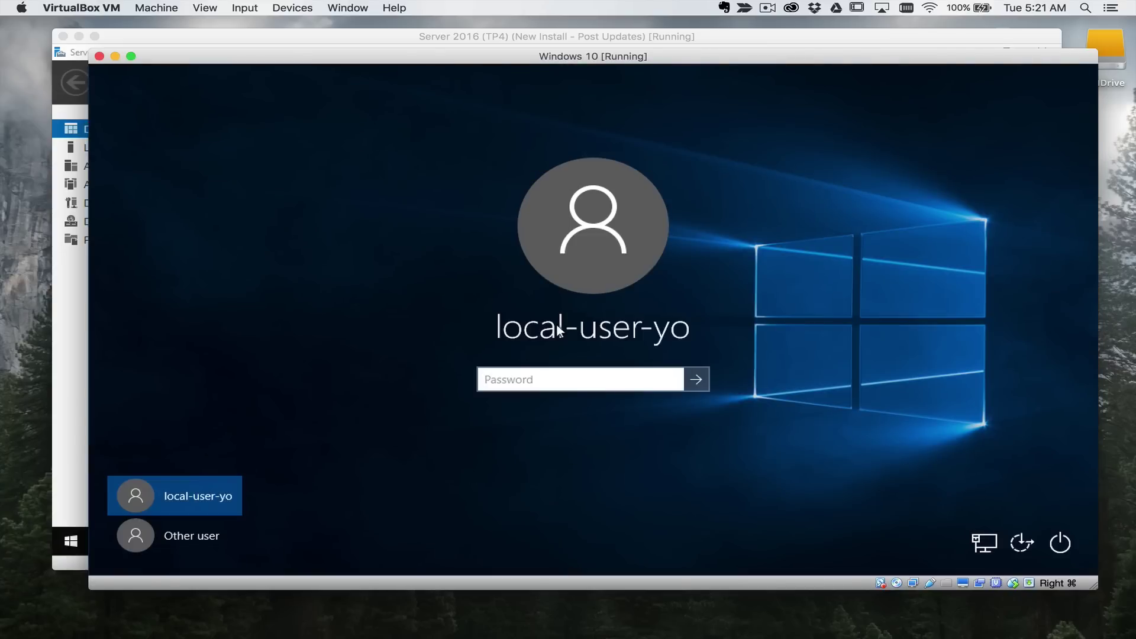
left_click(196, 535)
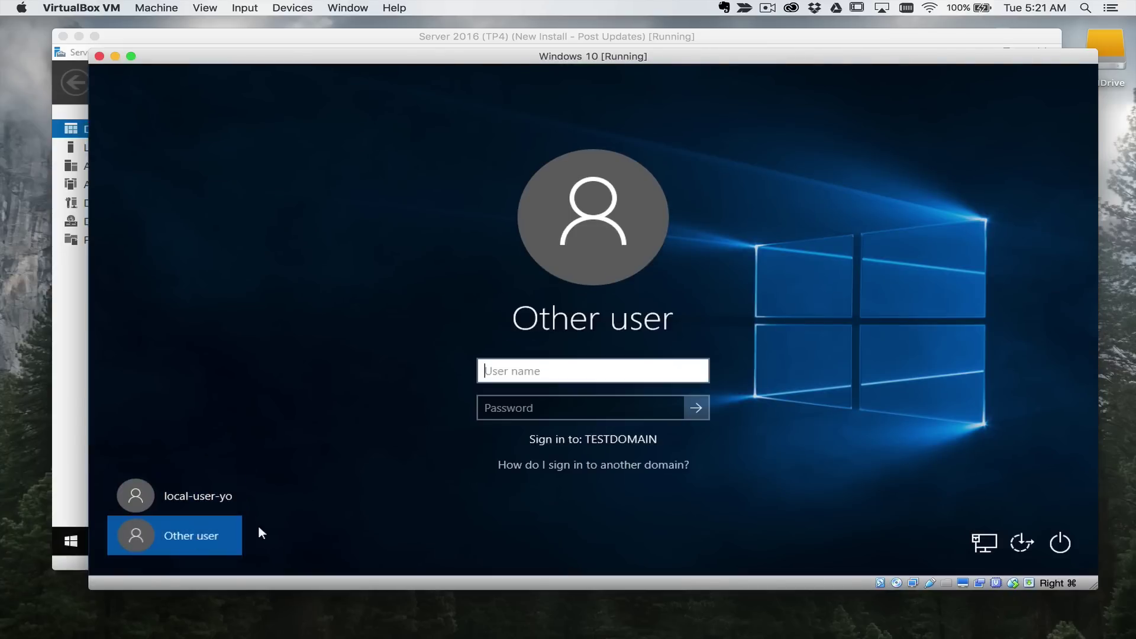
type("te")
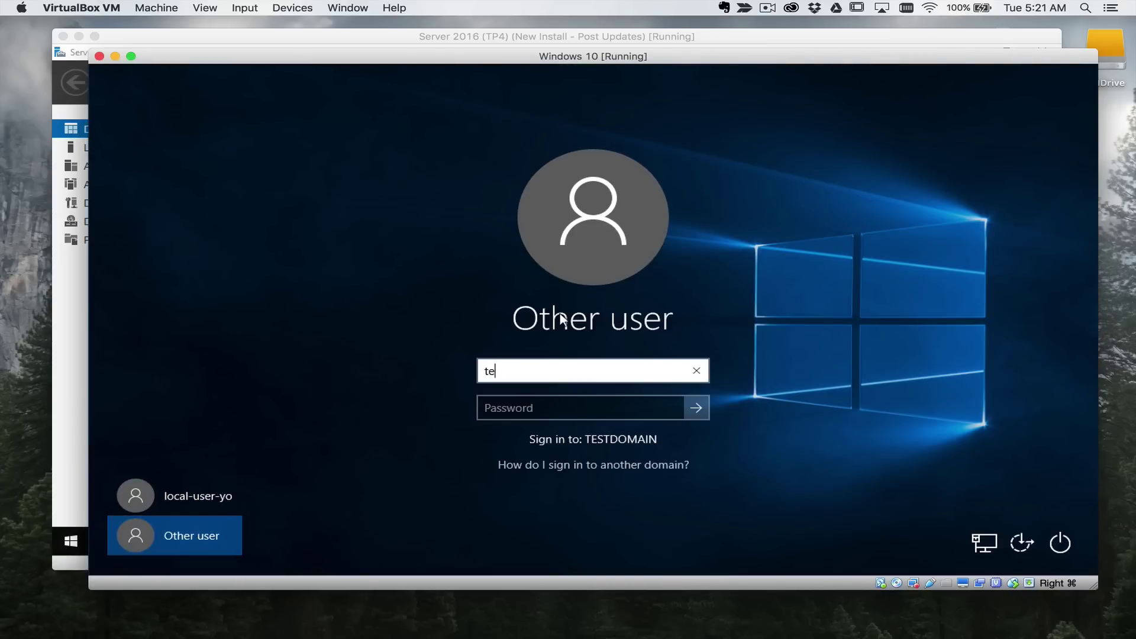
key("BackSpace")
key("BackSpace")
type("cdavis")
key("Tab")
type("P")
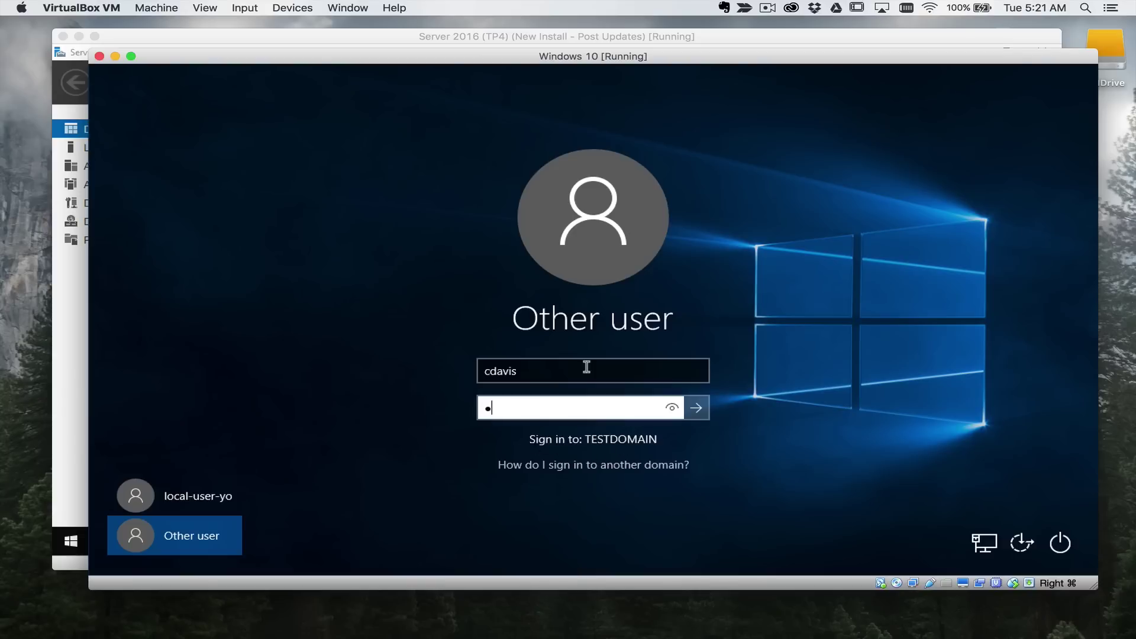
key("Return")
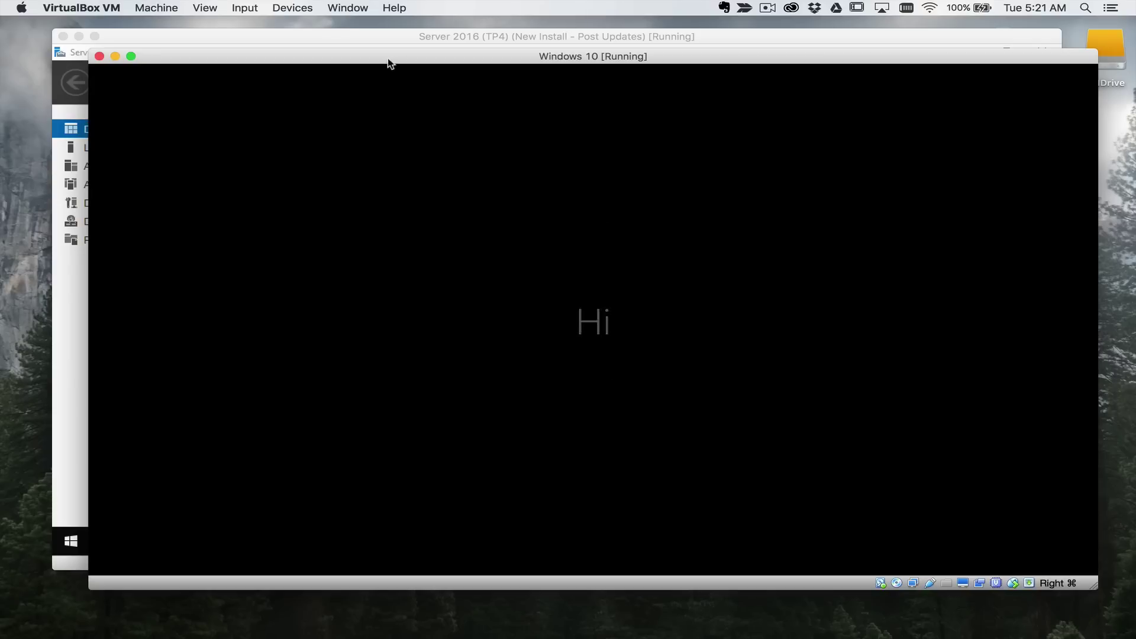
left_click(375, 37)
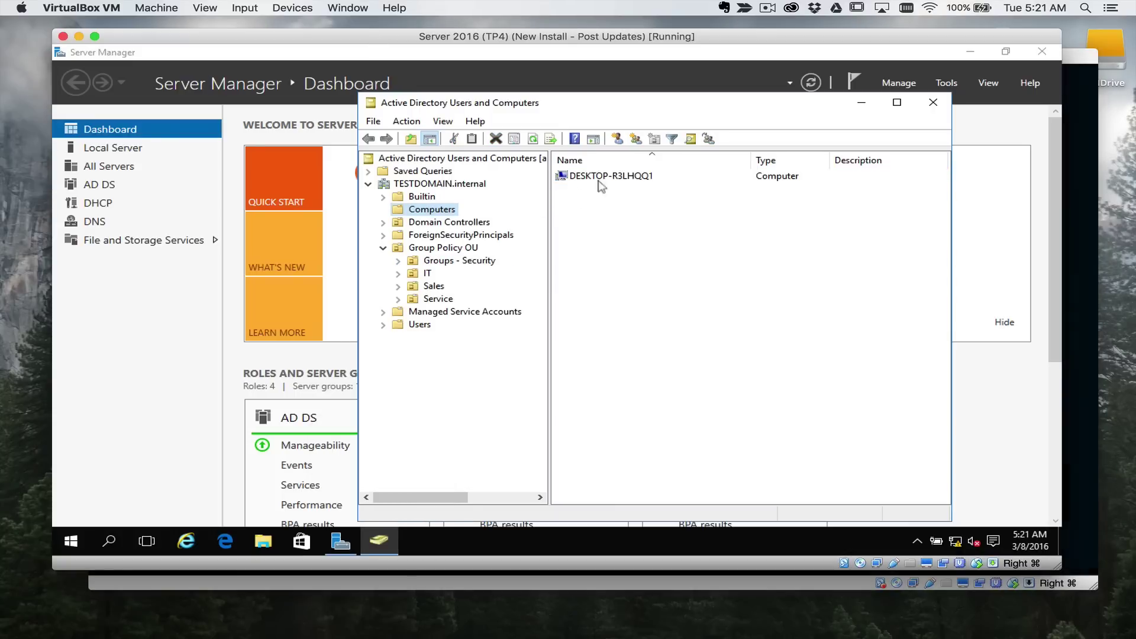
Move DESKTOP-R3LHQQ1 into IT > Systems Administrators > Computers and confirm it appears there
left_click(397, 274)
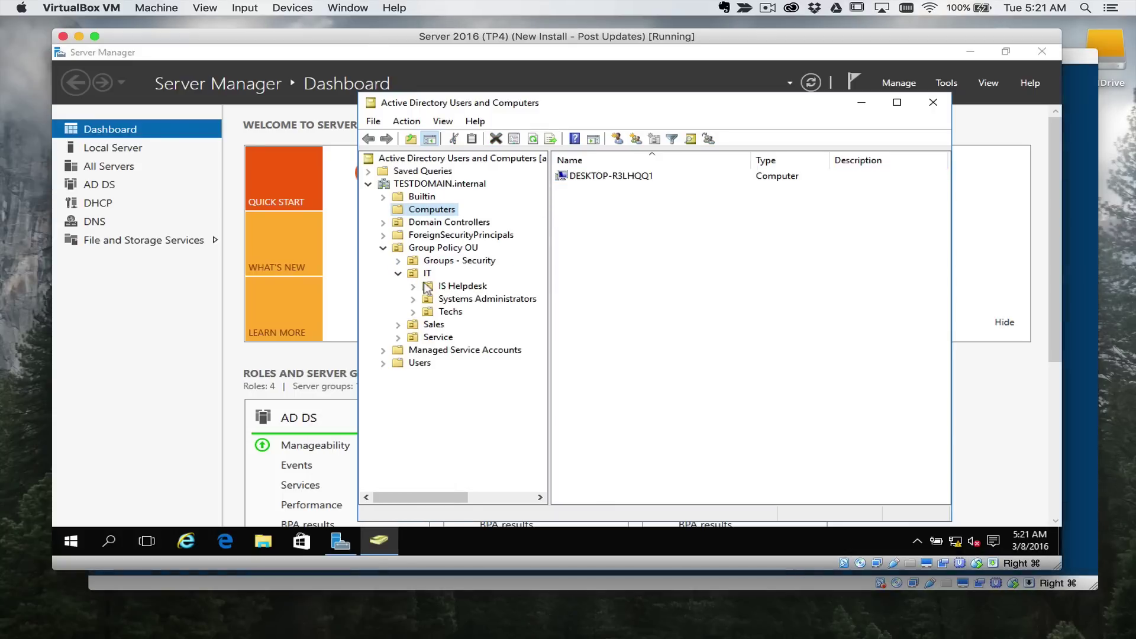
left_click(412, 300)
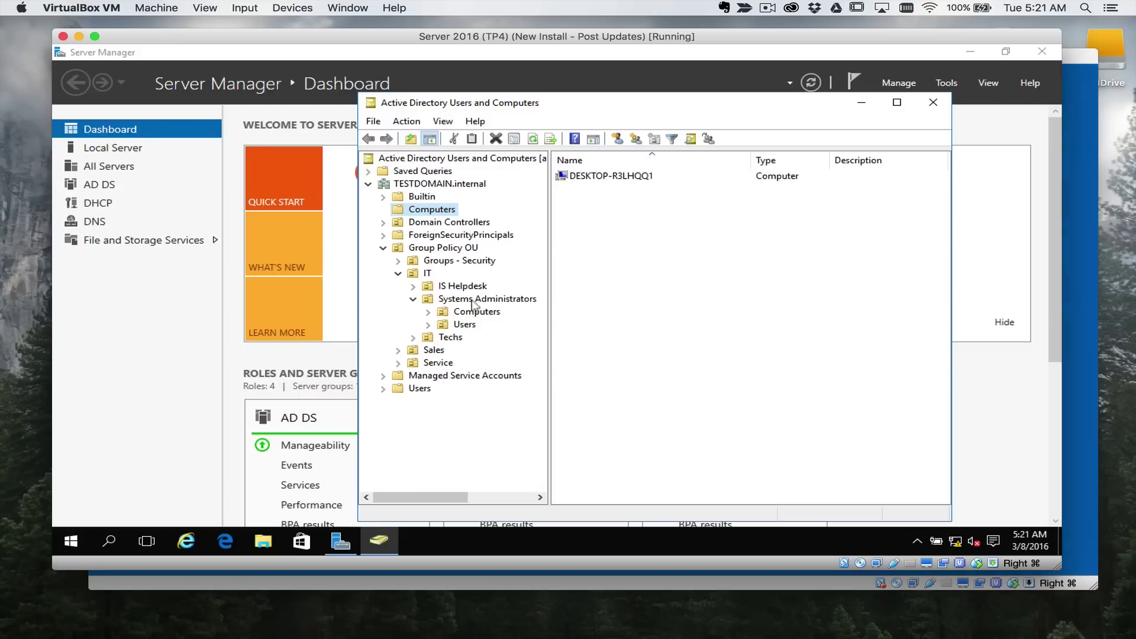
left_click(581, 177)
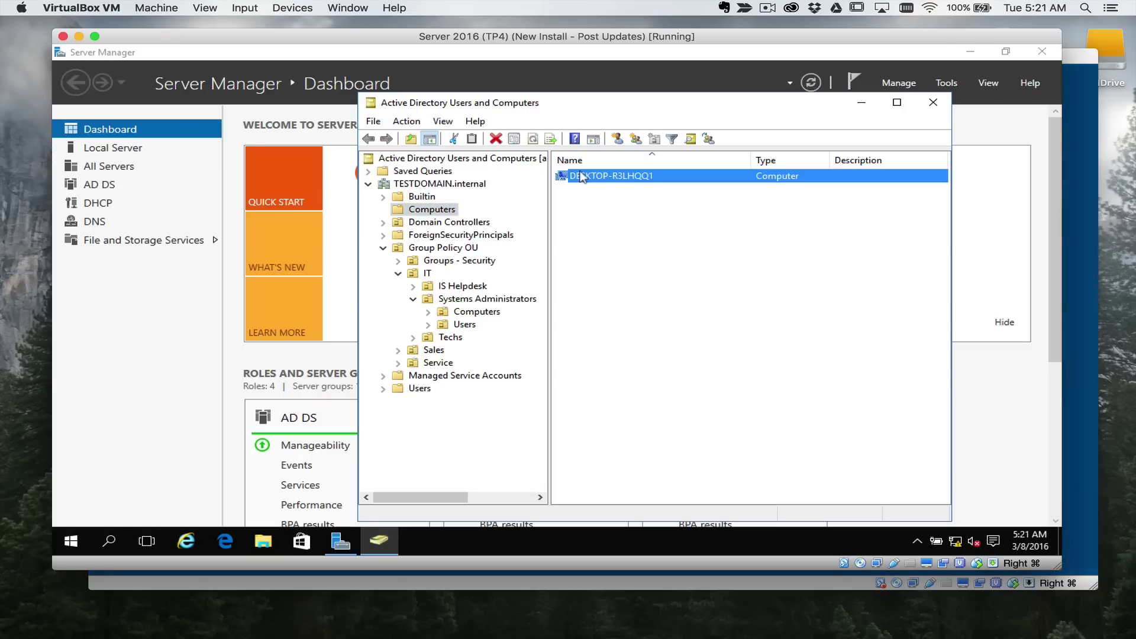
left_click_drag(581, 177, 474, 317)
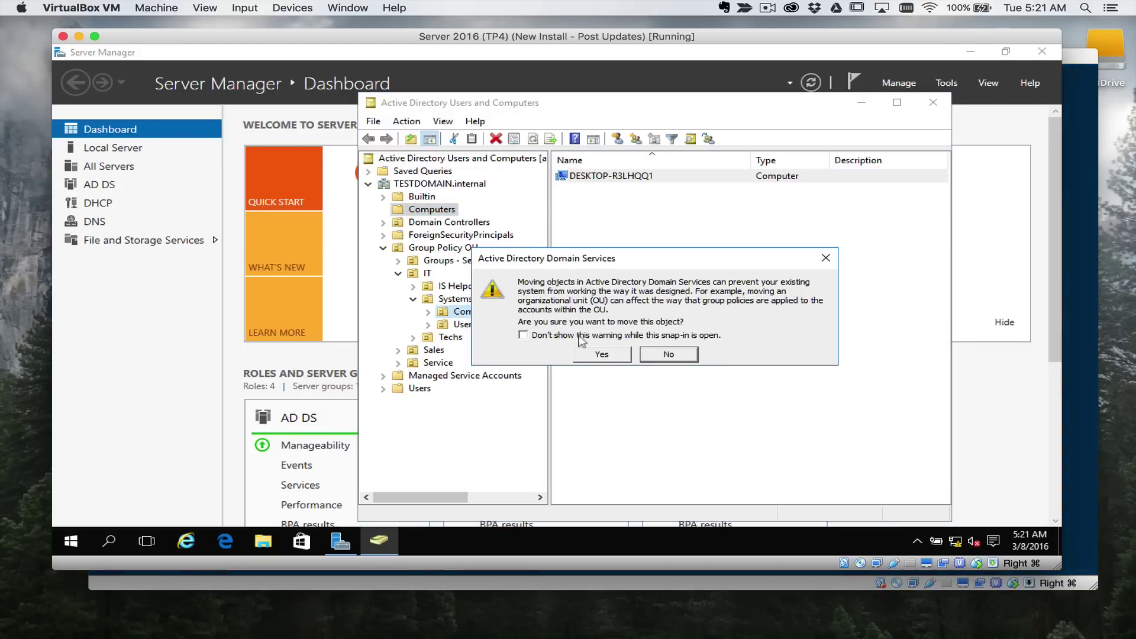
left_click(602, 354)
left_click(470, 310)
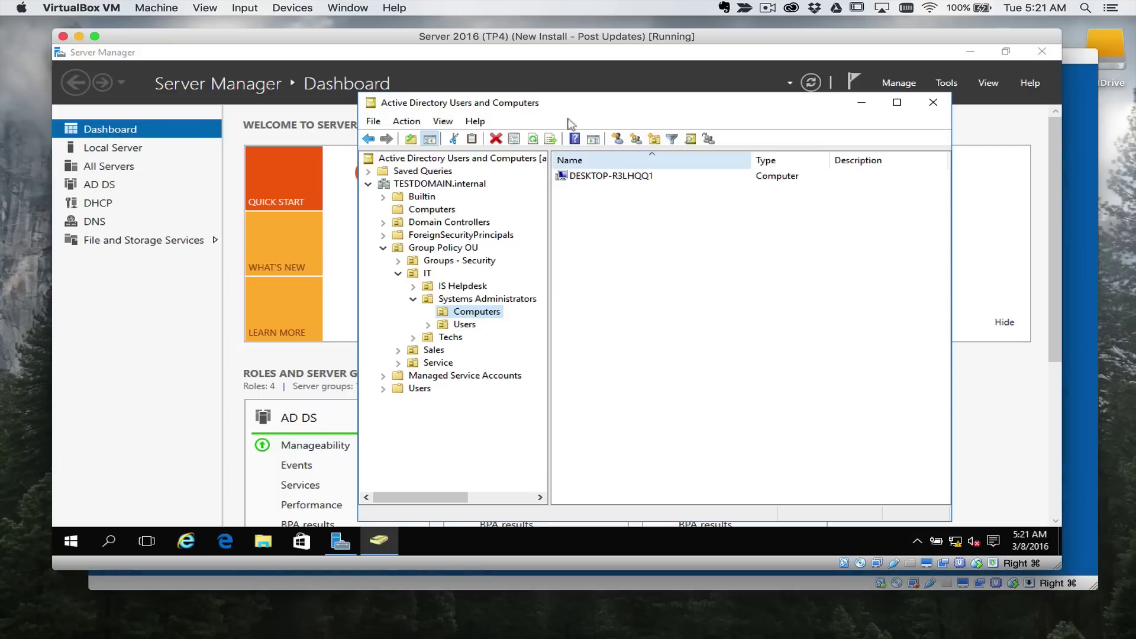
left_click(402, 588)
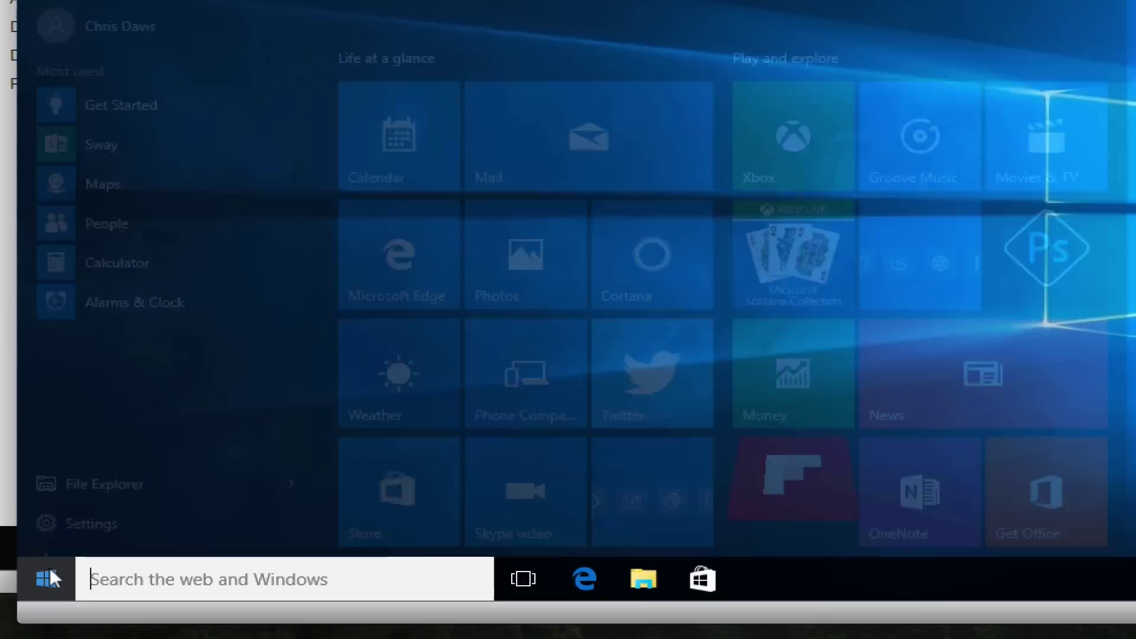
Run ipconfig /all in Command Prompt and highlight the DNS server 10.0.2.10
type("cmd")
key("Return")
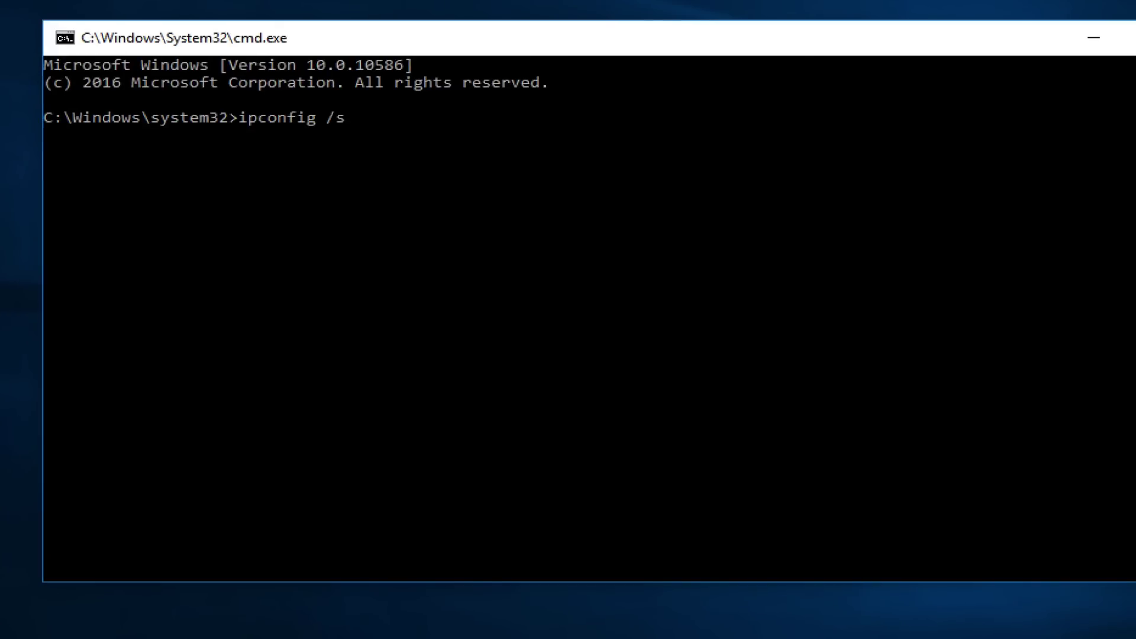
key("Return")
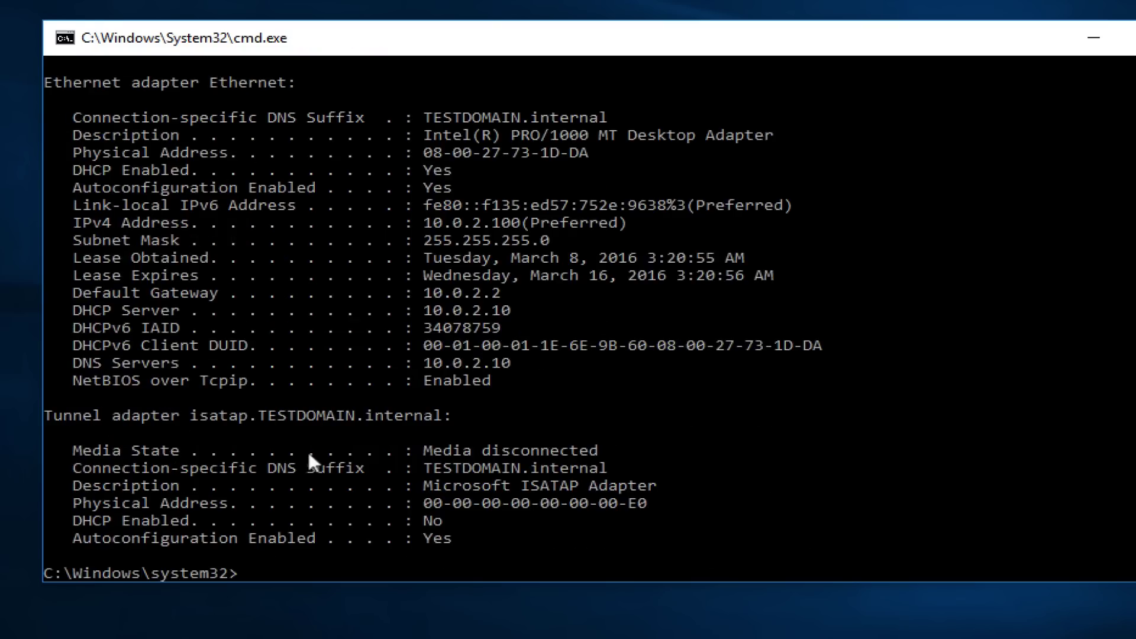
left_click_drag(414, 360, 526, 358)
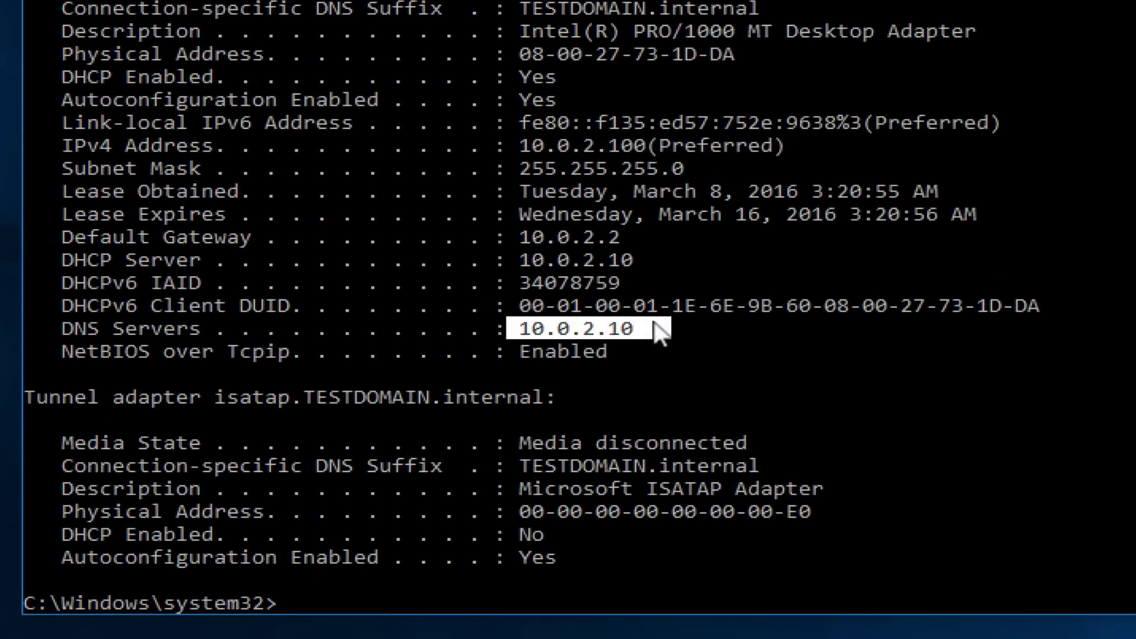